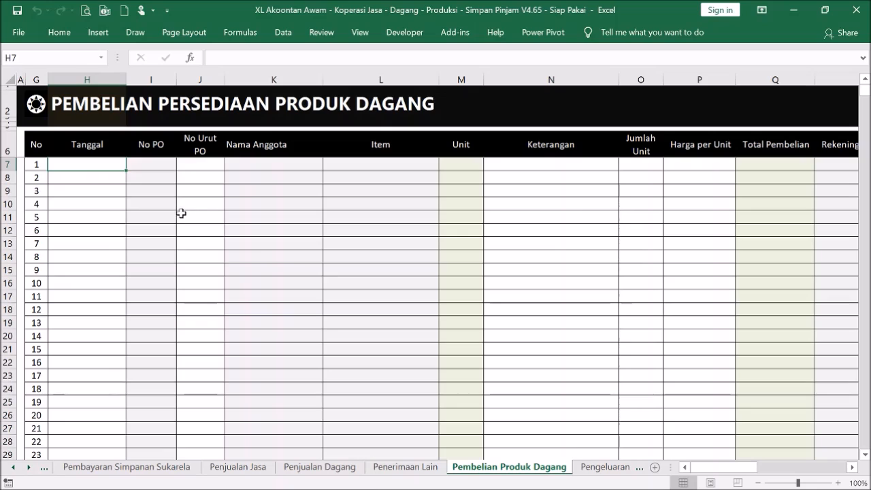
- Enter the date 2 jan 19 in the first purchase row and choose the first PO number offered for it
{"action": "type", "text": "2 jan 19"}
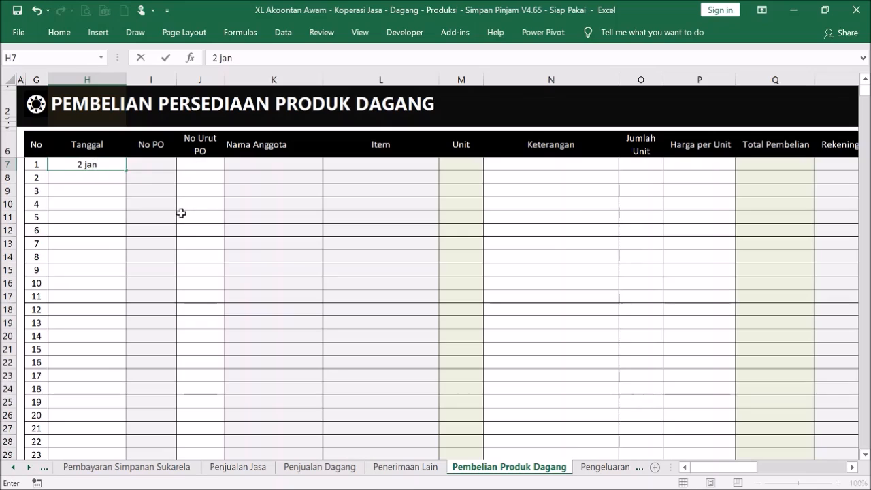
{"action": "left_click", "coordinate": [154, 171]}
{"action": "left_click", "coordinate": [181, 164]}
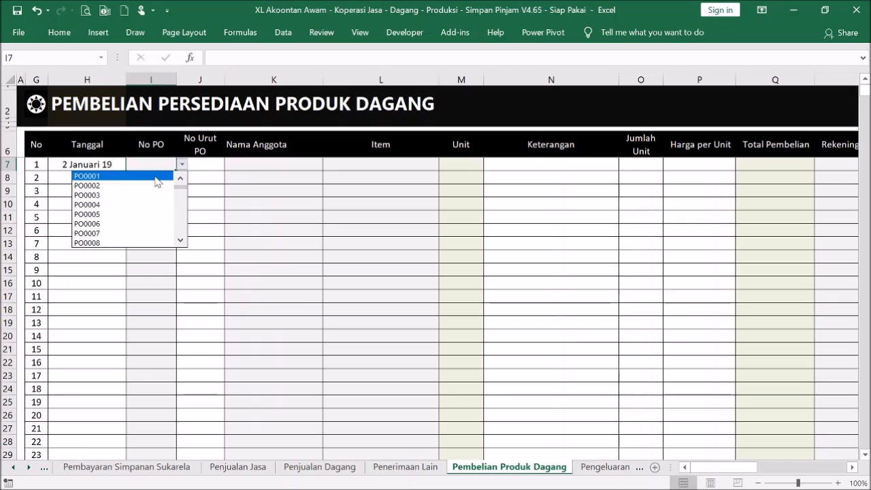
{"action": "left_click", "coordinate": [157, 177]}
{"action": "left_click", "coordinate": [255, 164]}
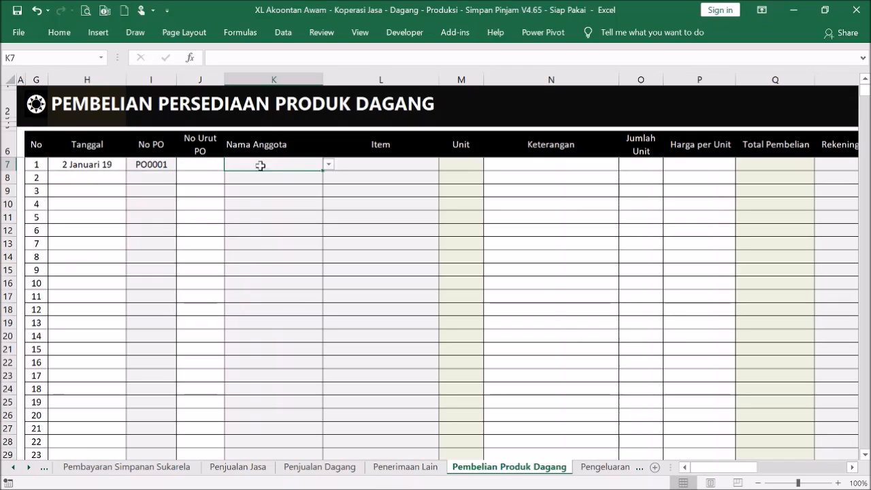
{"action": "left_click", "coordinate": [380, 166]}
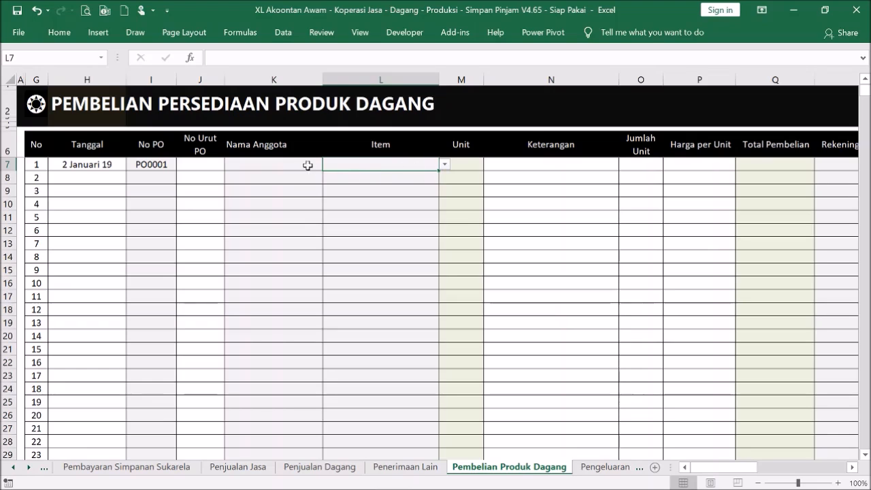
{"action": "left_click_drag", "start_coordinate": [289, 165], "coordinate": [280, 215]}
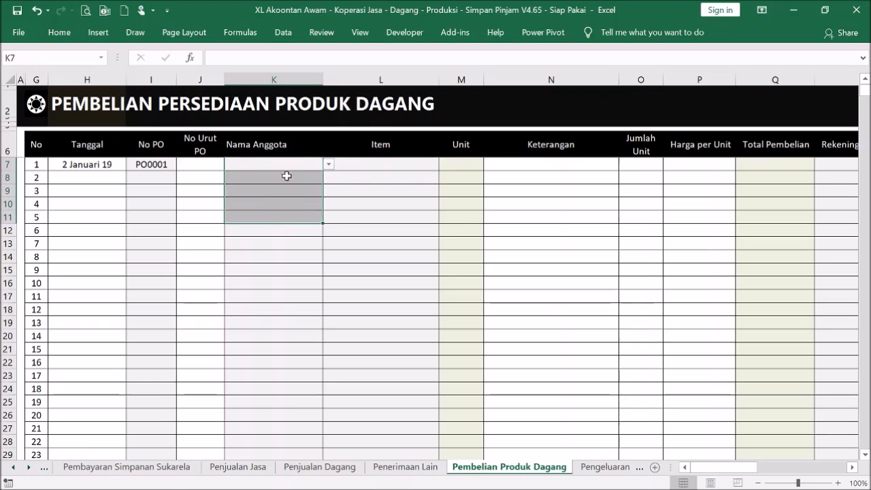
{"action": "left_click", "coordinate": [282, 165]}
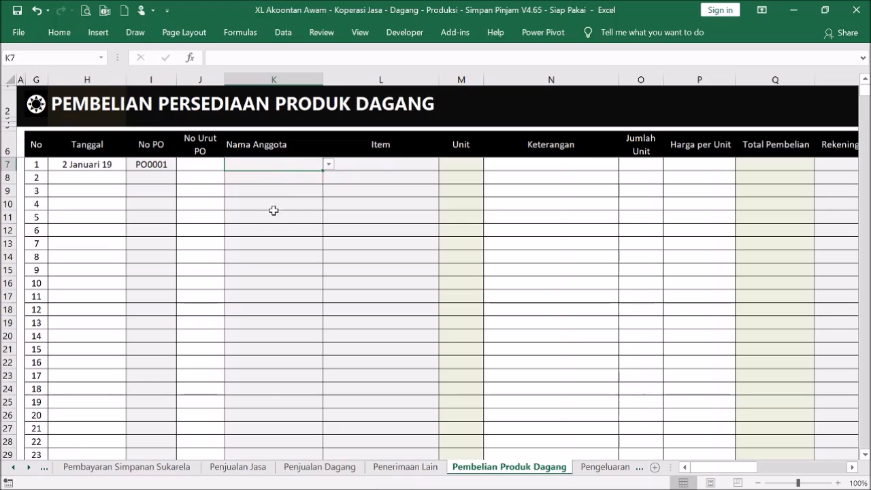
{"action": "left_click", "coordinate": [383, 164]}
- In the first purchase row, choose Anggota 20 as Nama Anggota and Beras as Item
{"action": "left_click", "coordinate": [296, 166]}
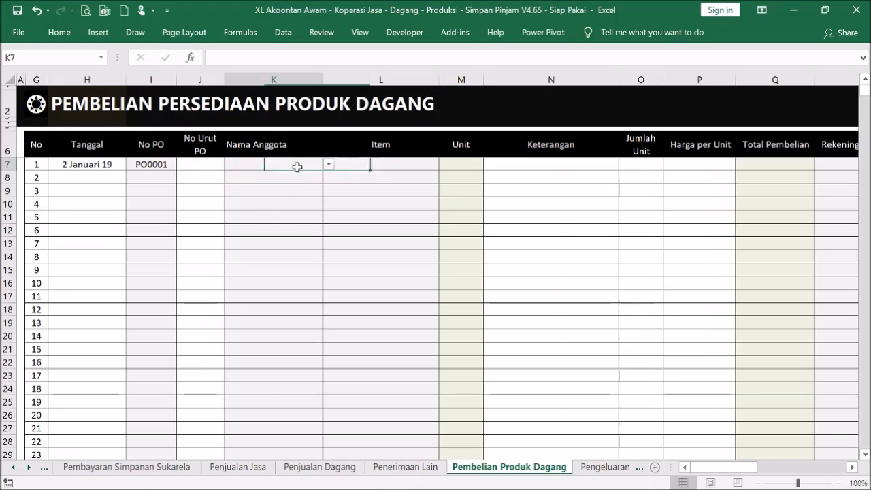
{"action": "left_click", "coordinate": [328, 165]}
{"action": "left_click", "coordinate": [327, 174]}
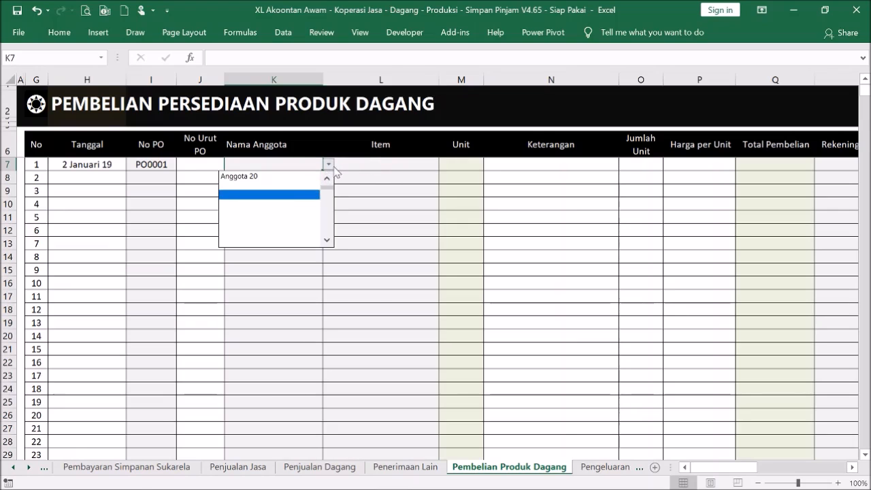
{"action": "left_click", "coordinate": [314, 175]}
{"action": "left_click", "coordinate": [393, 163]}
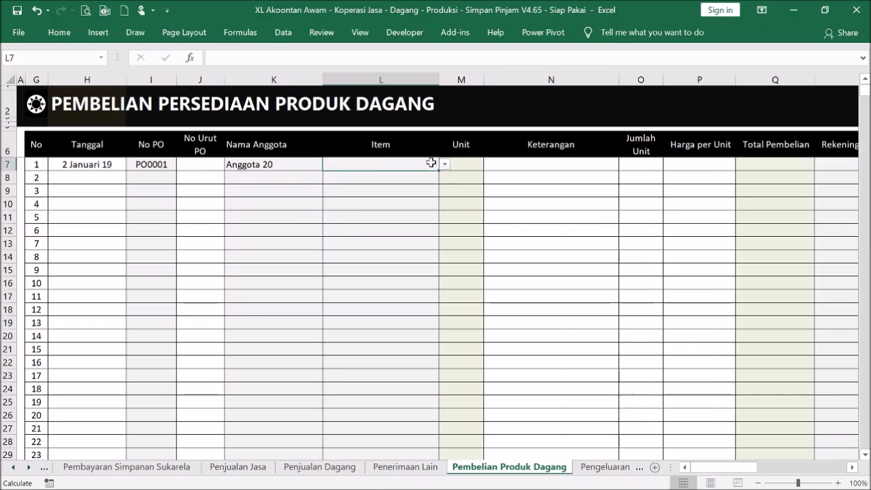
{"action": "left_click", "coordinate": [442, 165]}
{"action": "left_click_drag", "start_coordinate": [444, 188], "coordinate": [445, 184]}
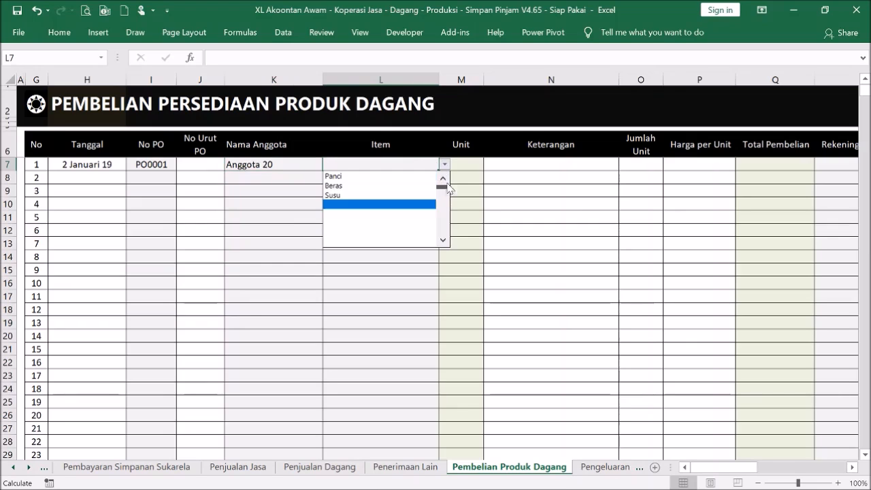
{"action": "left_click", "coordinate": [404, 186]}
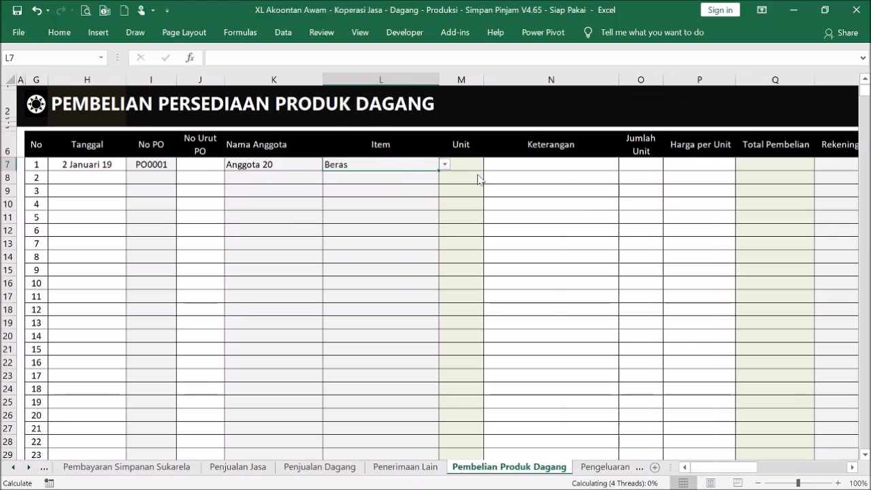
- Set Jumlah Unit to 200 and Harga per Unit to 30000 for the Beras purchase in row 7
{"action": "left_click", "coordinate": [535, 168]}
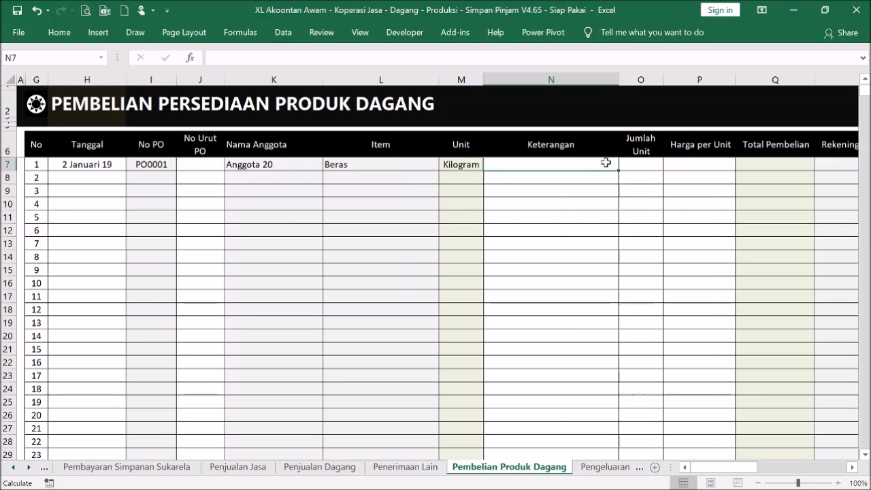
{"action": "left_click", "coordinate": [650, 168]}
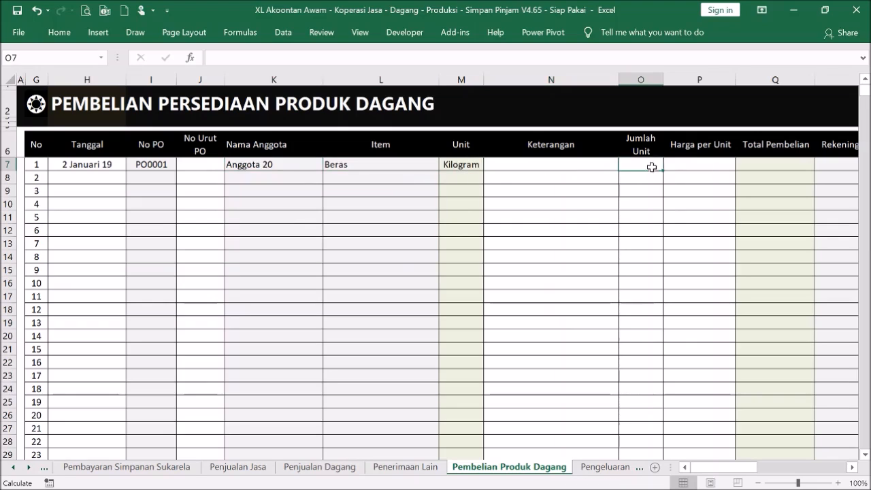
{"action": "type", "text": "20"}
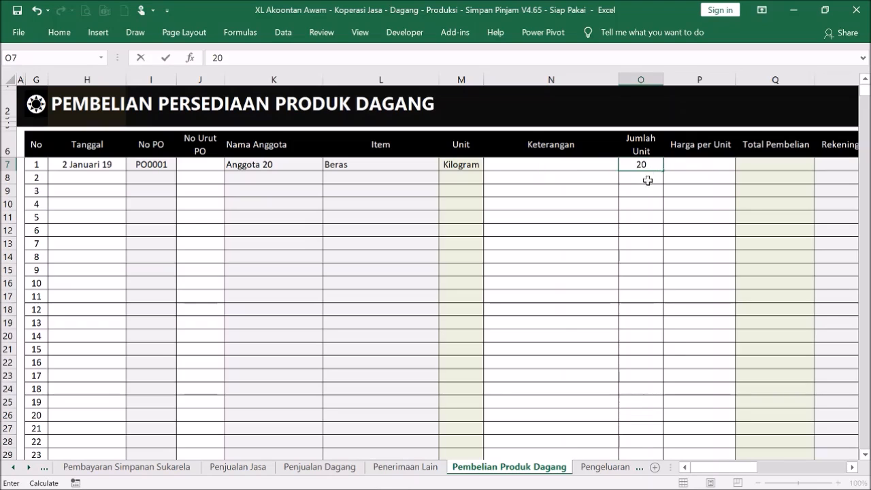
{"action": "left_click", "coordinate": [646, 165]}
{"action": "type", "text": "200"}
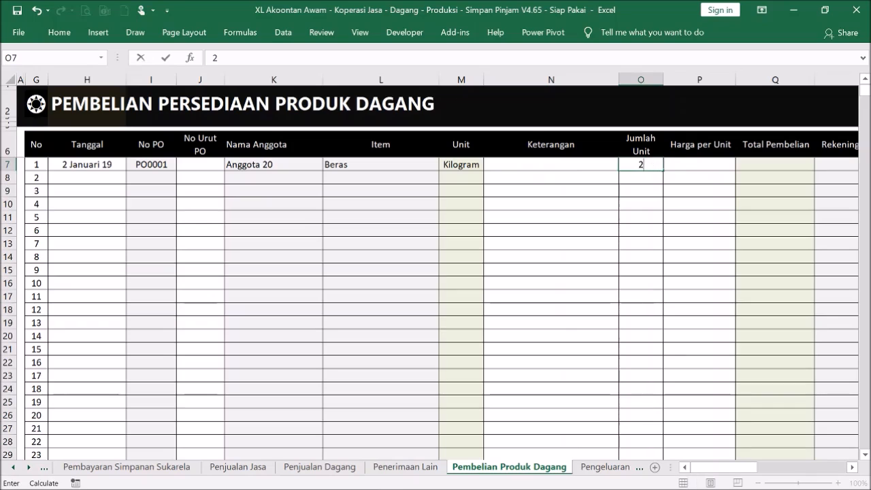
{"action": "left_click", "coordinate": [707, 170]}
{"action": "type", "text": "30000"}
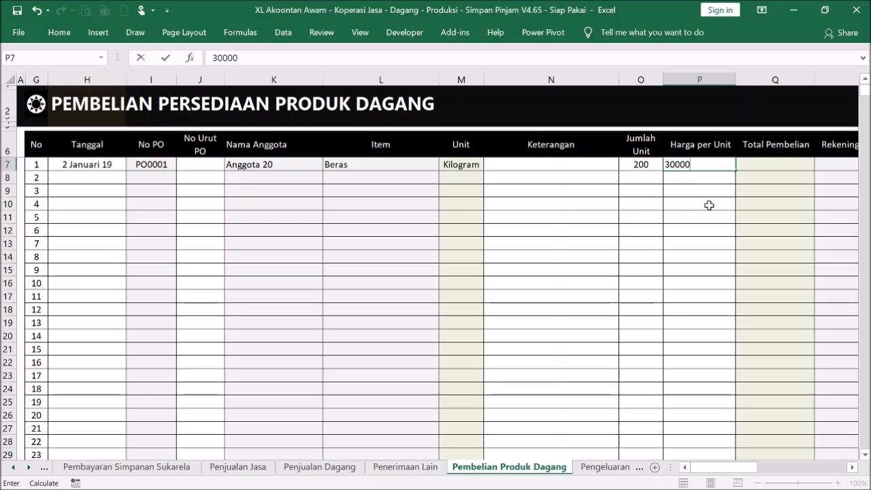
{"action": "left_click", "coordinate": [705, 204]}
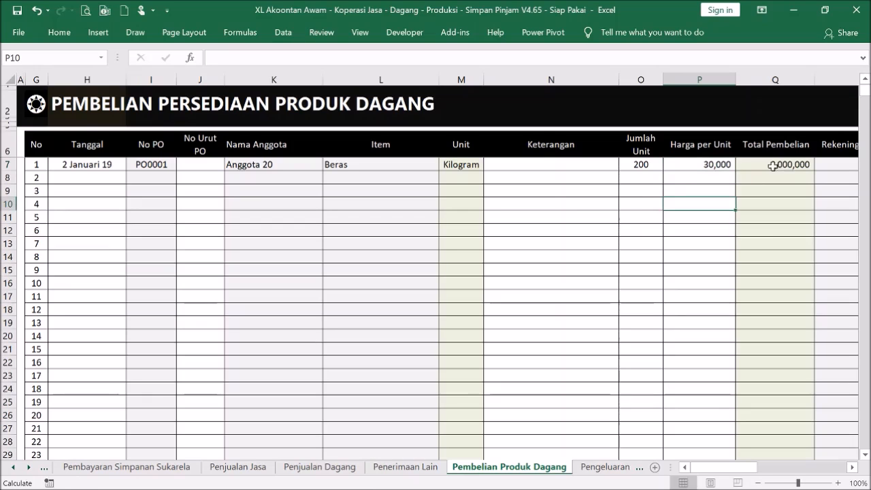
- For the Beras purchase, choose Kas as Rekening Tunai/Utang and Persediaan as Kategori Pendapatan Laba Rugi
{"action": "left_click_drag", "start_coordinate": [746, 471], "coordinate": [820, 468]}
{"action": "left_click", "coordinate": [669, 163]}
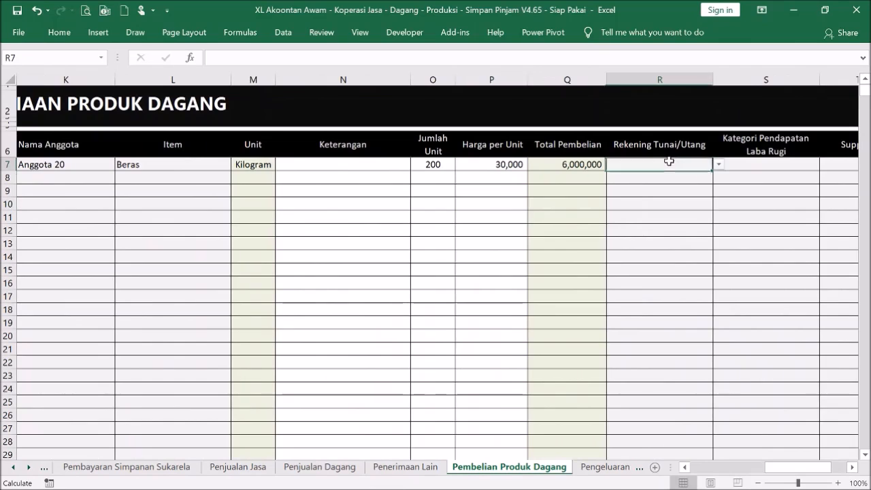
{"action": "left_click", "coordinate": [718, 164]}
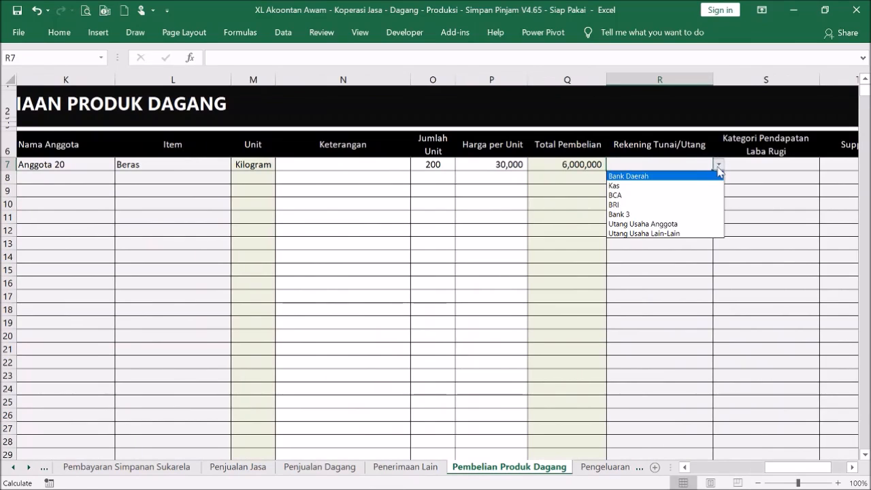
{"action": "left_click", "coordinate": [681, 186]}
{"action": "left_click", "coordinate": [776, 167]}
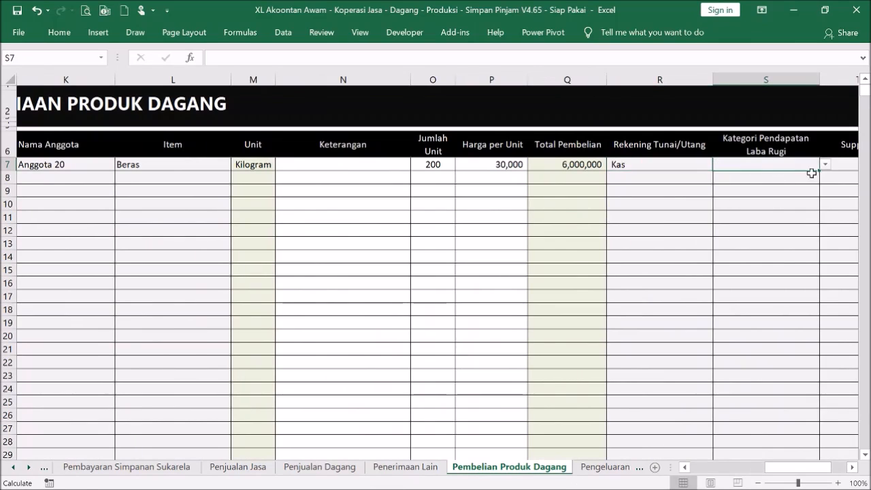
{"action": "left_click", "coordinate": [826, 165]}
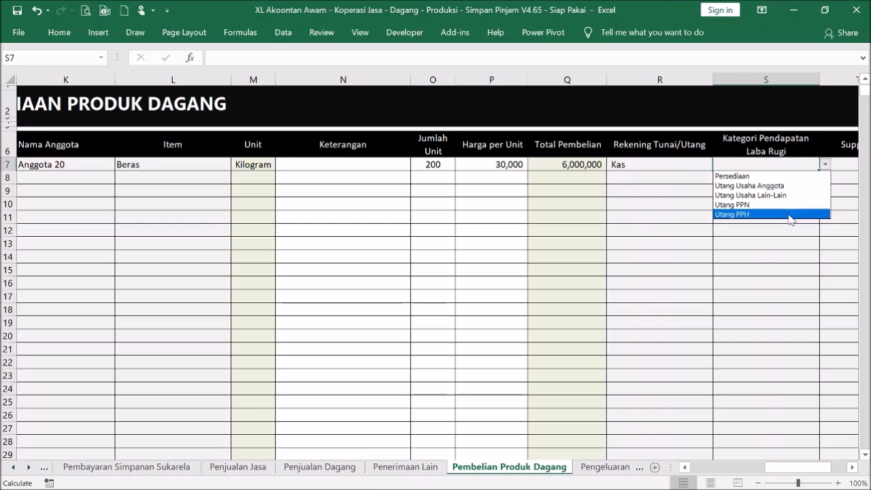
{"action": "left_click", "coordinate": [791, 177]}
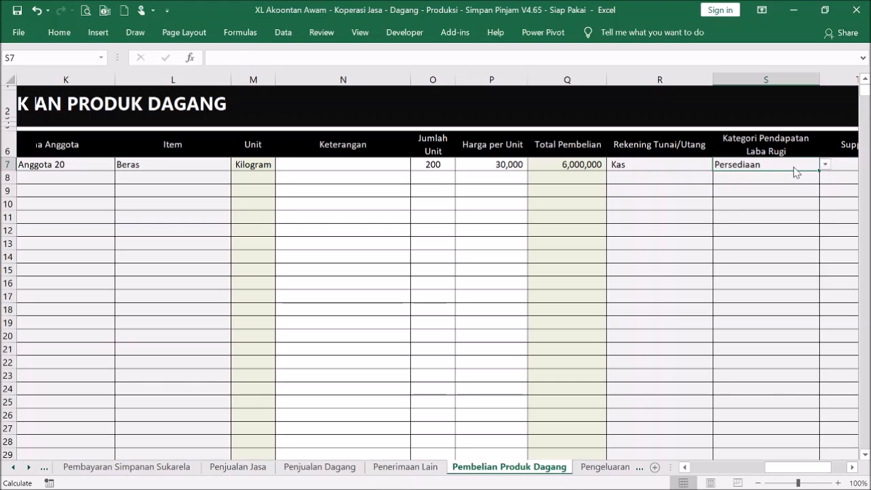
- Copy the first purchase's date in H7 to the Tanggal cell of the second row, H8
{"action": "left_click_drag", "start_coordinate": [803, 466], "coordinate": [608, 459]}
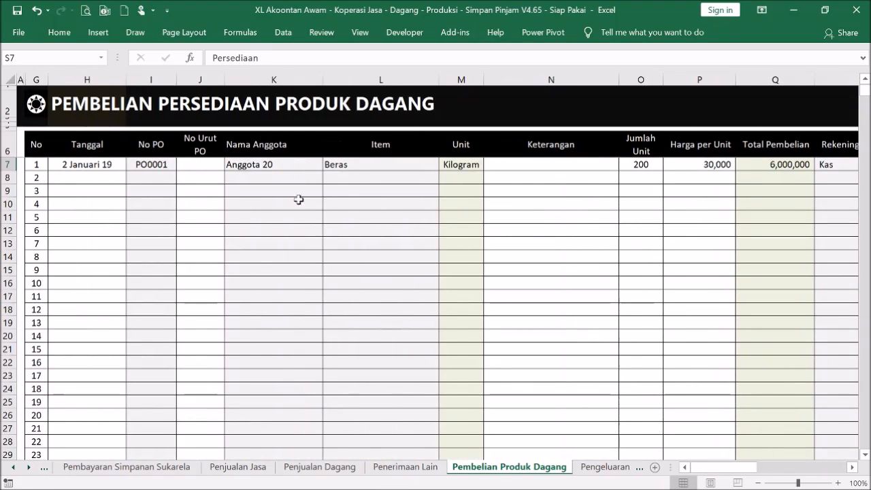
{"action": "left_click", "coordinate": [87, 190]}
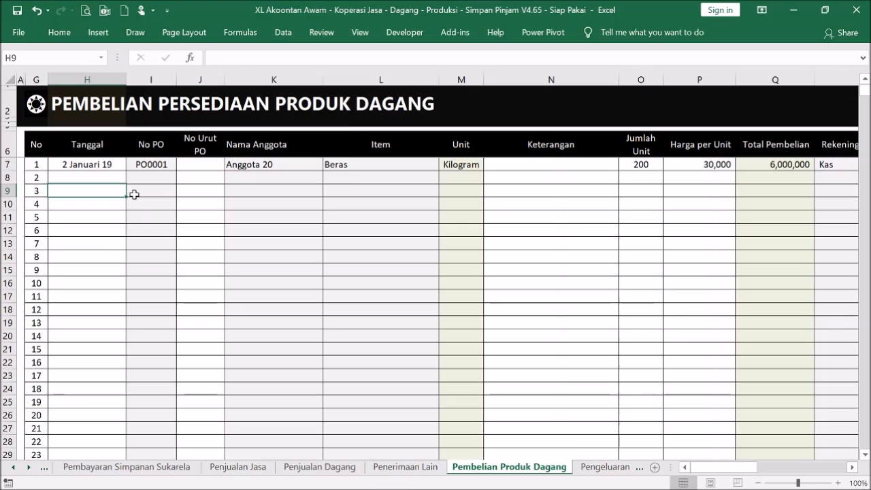
{"action": "left_click", "coordinate": [107, 173]}
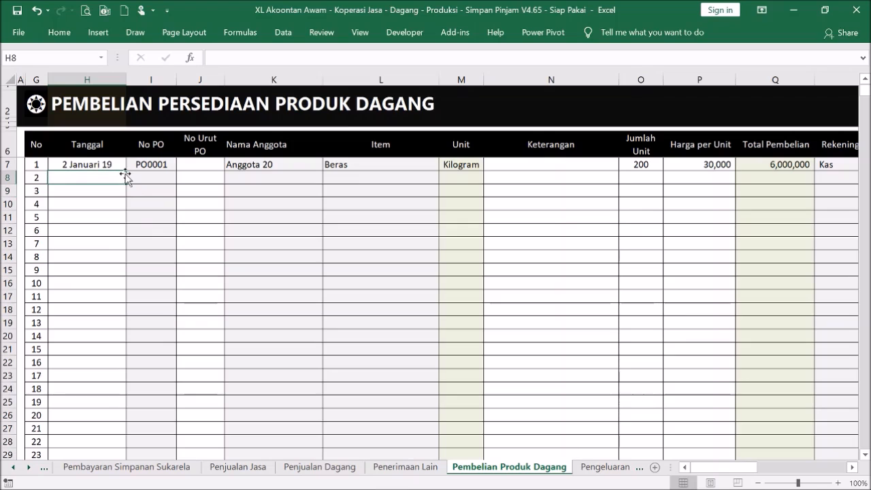
{"action": "left_click", "coordinate": [107, 163]}
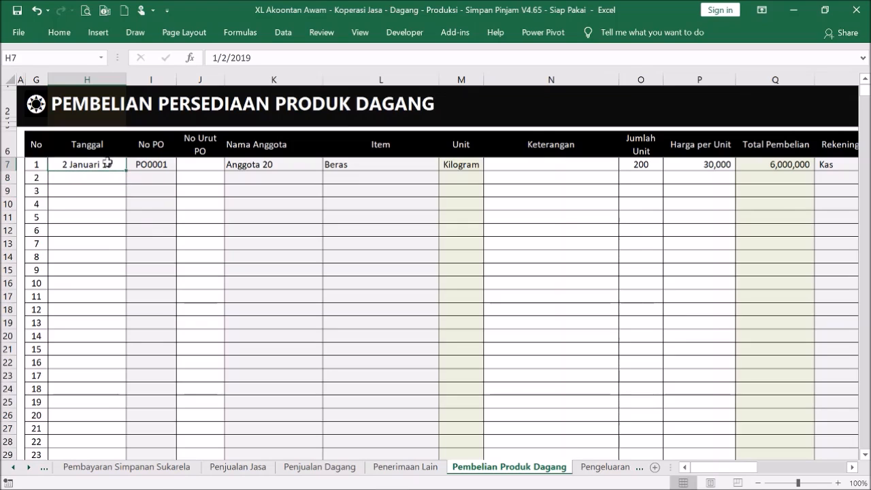
{"action": "key", "text": "ctrl+c"}
{"action": "left_click", "coordinate": [100, 179]}
{"action": "key", "text": "ctrl+v"}
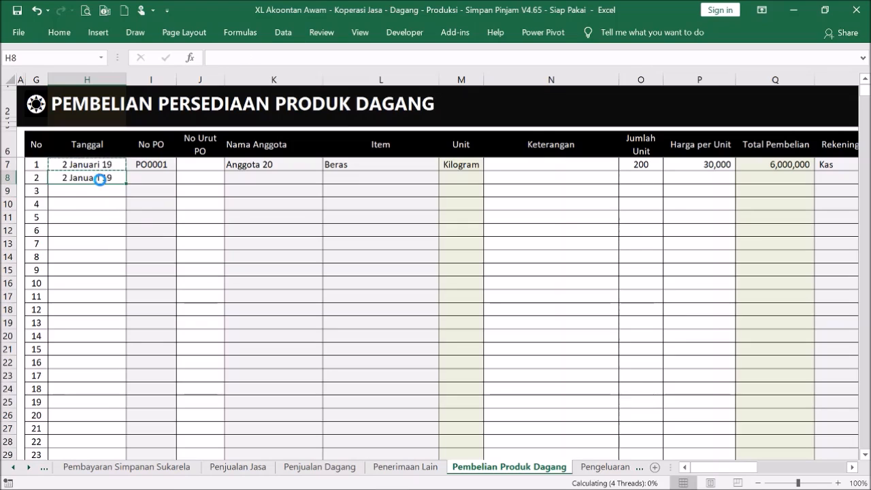
{"action": "key", "text": "Escape"}
- Choose the same No PO for the second purchase row as in the first row
{"action": "left_click", "coordinate": [151, 179]}
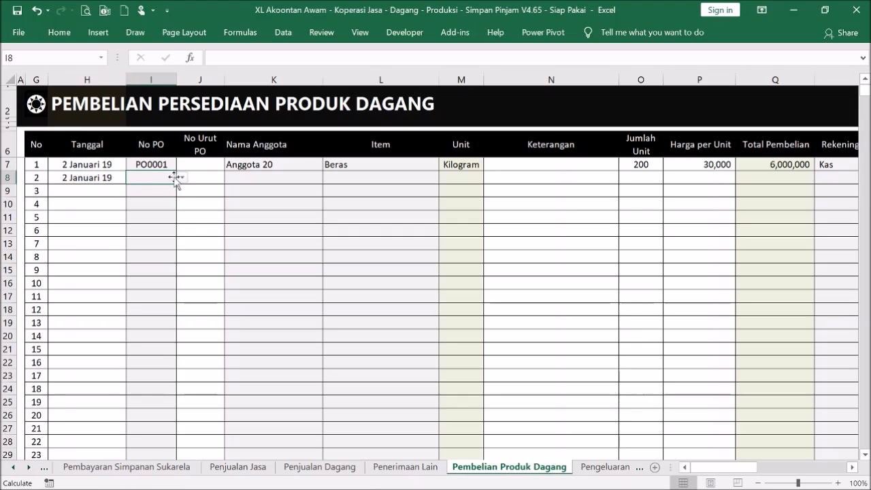
{"action": "left_click", "coordinate": [181, 178]}
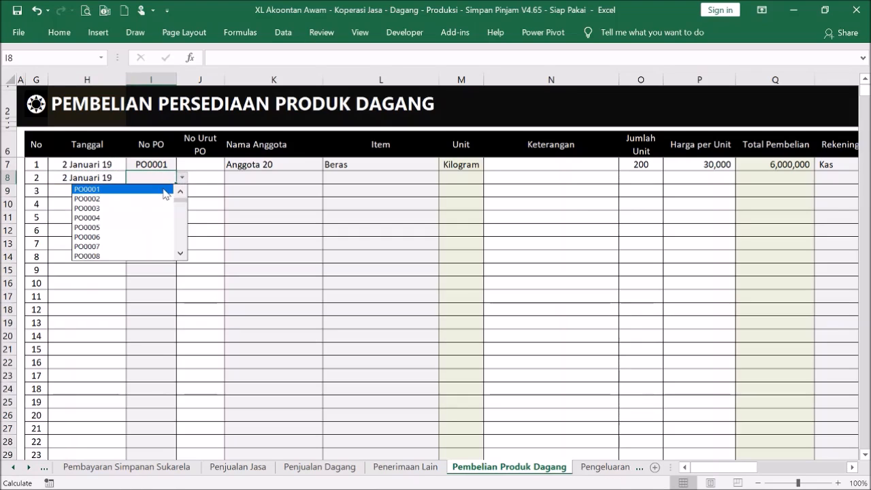
{"action": "left_click", "coordinate": [164, 190]}
- Number the two purchase lines 1 and 2 in the No Urut PO column, cells J7 and J8
{"action": "left_click", "coordinate": [204, 166]}
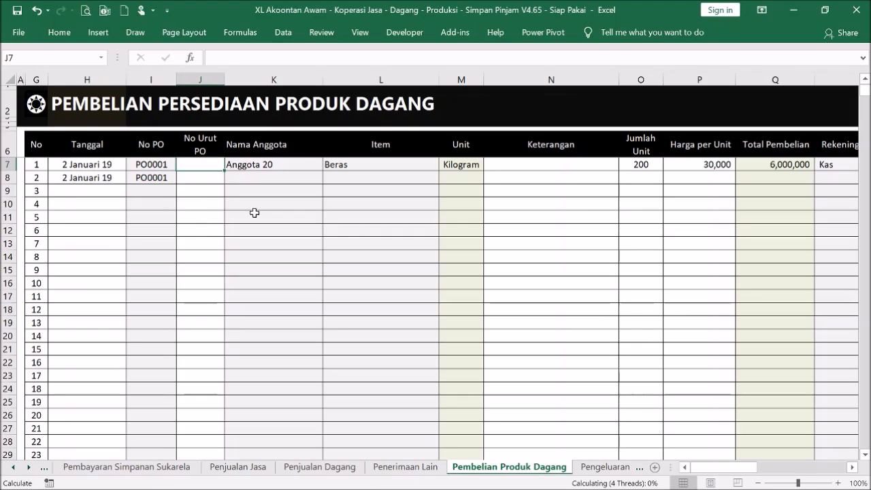
{"action": "type", "text": "1"}
{"action": "key", "text": "Return"}
{"action": "type", "text": "2"}
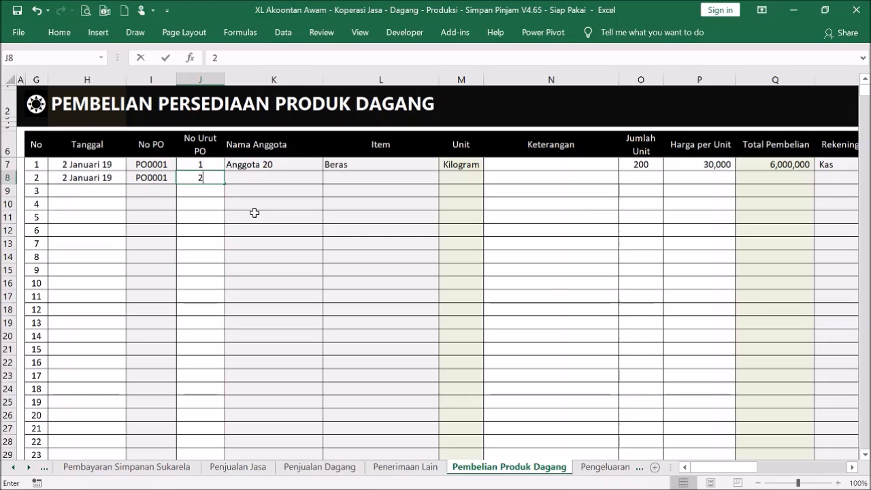
{"action": "key", "text": "Return"}
{"action": "left_click", "coordinate": [238, 226]}
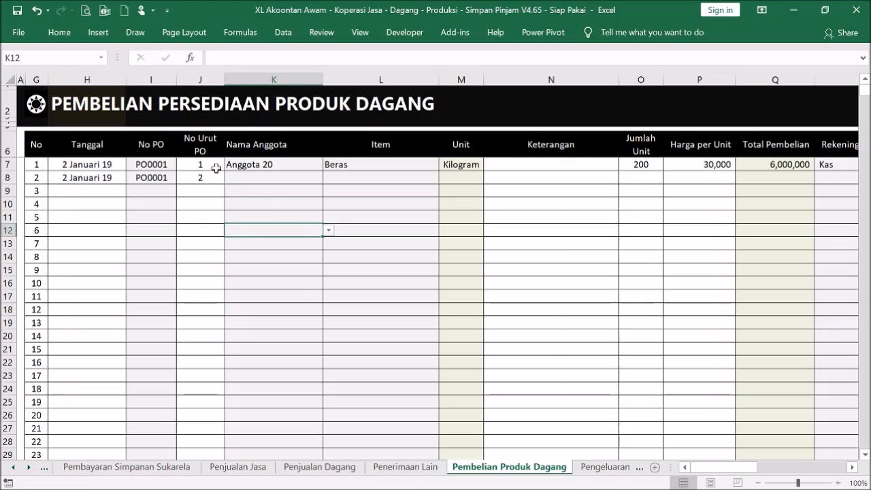
{"action": "left_click_drag", "start_coordinate": [212, 165], "coordinate": [210, 177]}
{"action": "left_click", "coordinate": [283, 179]}
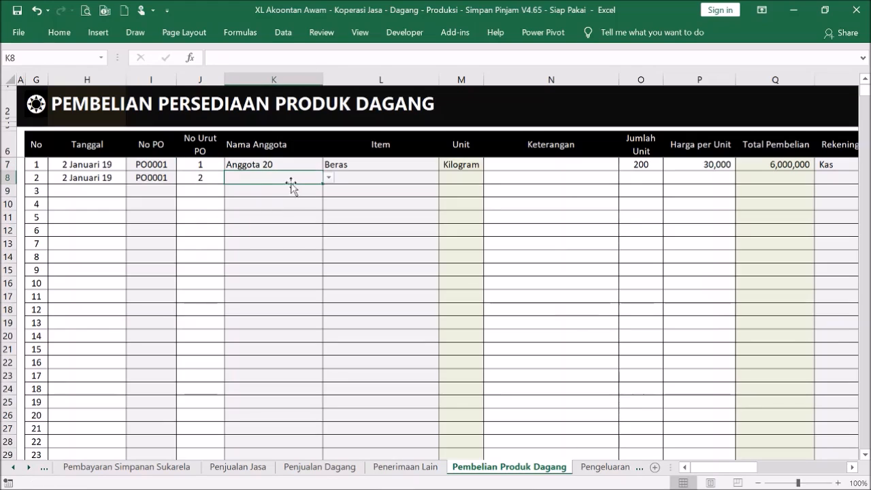
{"action": "left_click", "coordinate": [329, 177]}
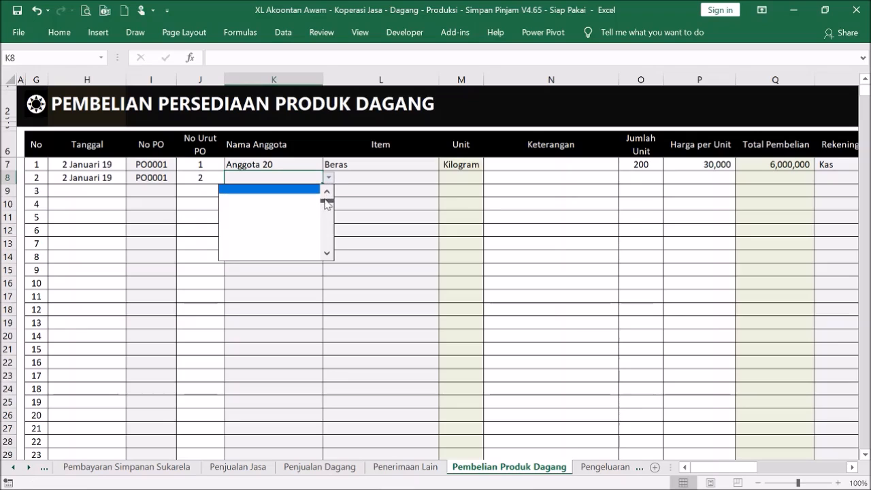
{"action": "left_click", "coordinate": [303, 176]}
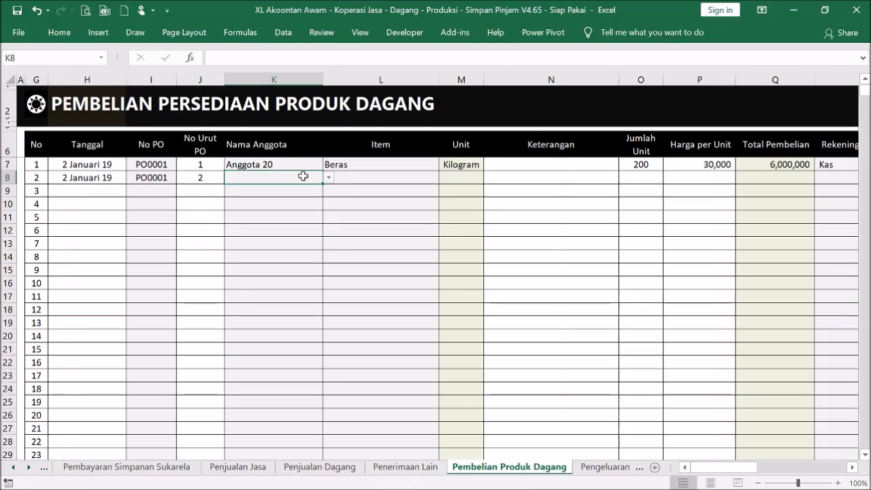
- Enter PPN 10% as the Item of the second purchase row, with a Harga per Unit of 600,000
{"action": "left_click", "coordinate": [345, 177]}
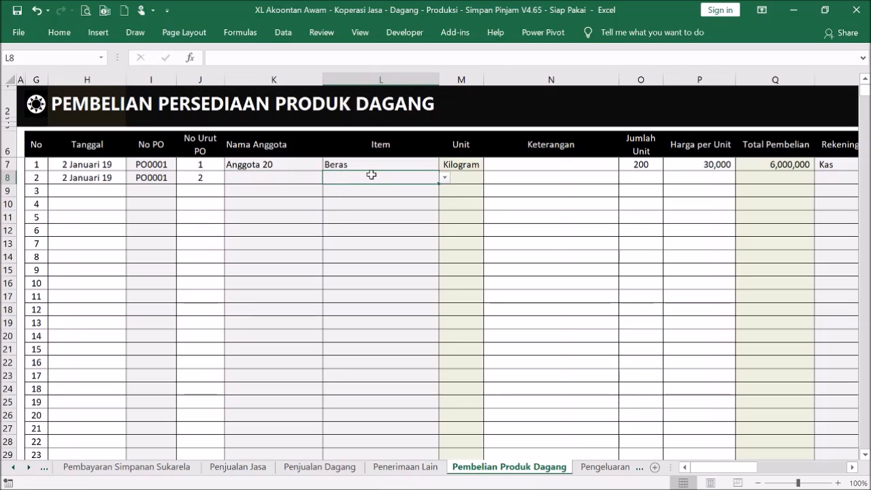
{"action": "type", "text": "PPN 10%"}
{"action": "left_click", "coordinate": [465, 235]}
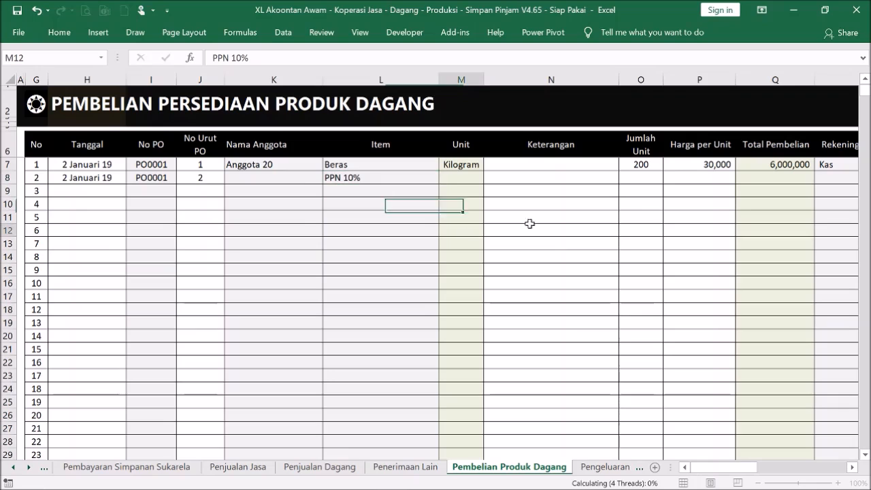
{"action": "left_click", "coordinate": [655, 179]}
{"action": "left_click", "coordinate": [691, 179]}
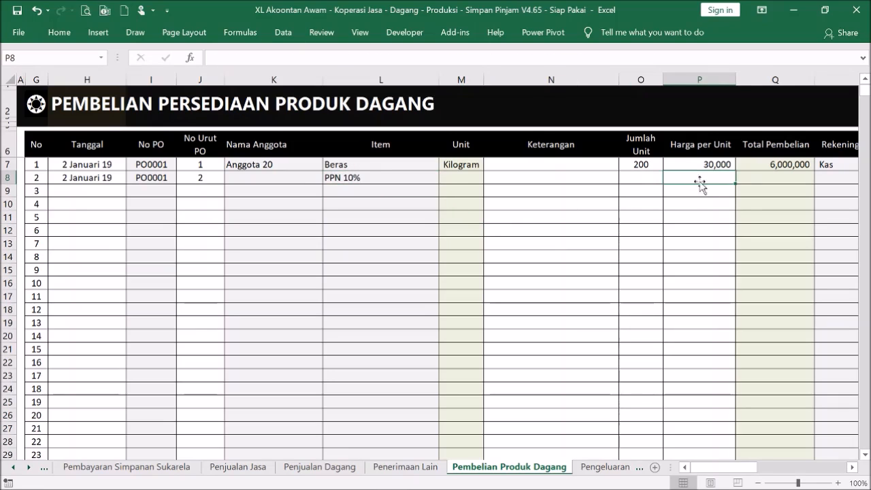
{"action": "type", "text": "600,000"}
{"action": "key", "text": "Return"}
{"action": "left_click", "coordinate": [674, 269]}
- For the PPN 10% line in row 8, choose Kas as Rekening Tunai/Utang and Utang PPN as Kategori Pendapatan Laba Rugi
{"action": "left_click_drag", "start_coordinate": [754, 466], "coordinate": [847, 467]}
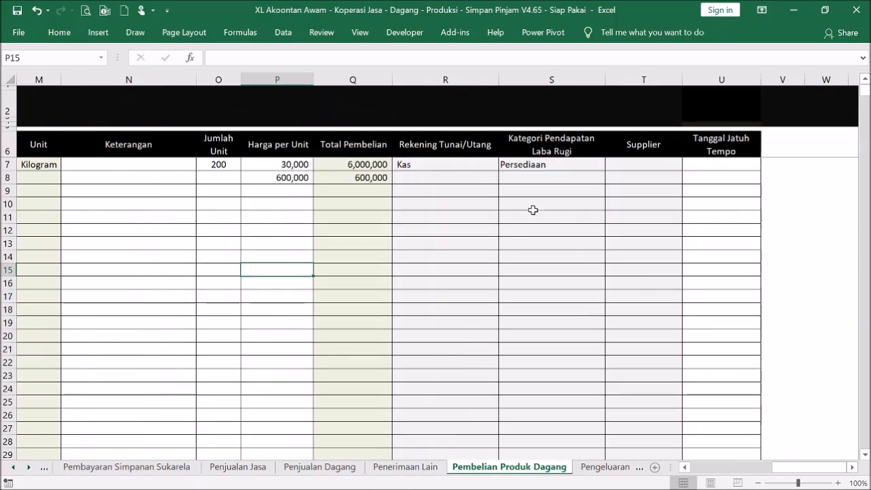
{"action": "left_click", "coordinate": [449, 179]}
{"action": "left_click", "coordinate": [505, 177]}
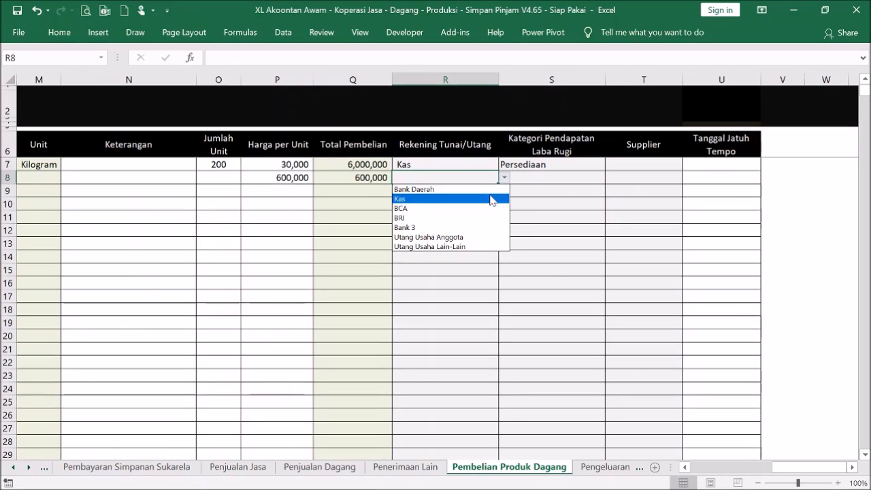
{"action": "left_click", "coordinate": [496, 198]}
{"action": "left_click", "coordinate": [562, 180]}
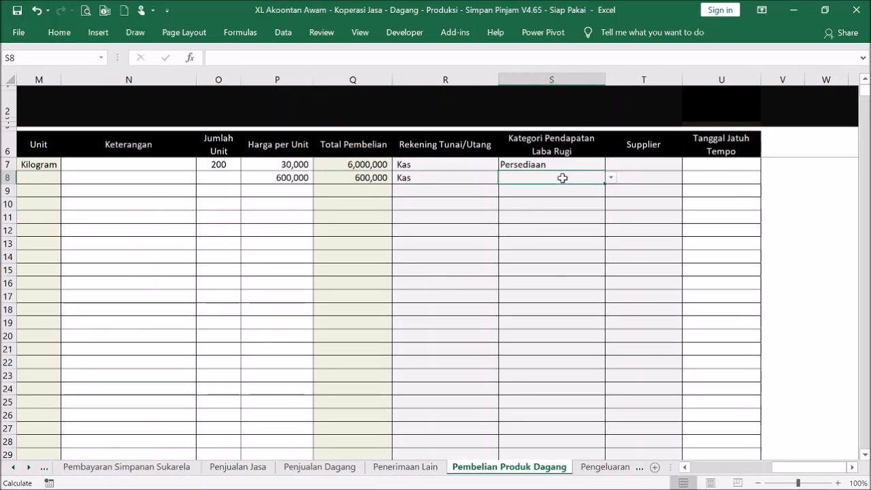
{"action": "left_click", "coordinate": [610, 180]}
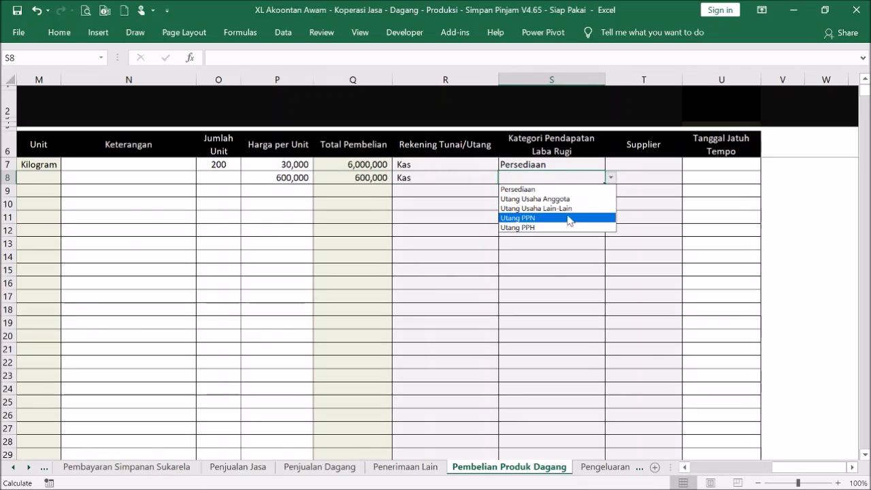
{"action": "left_click", "coordinate": [568, 219]}
{"action": "left_click", "coordinate": [556, 231]}
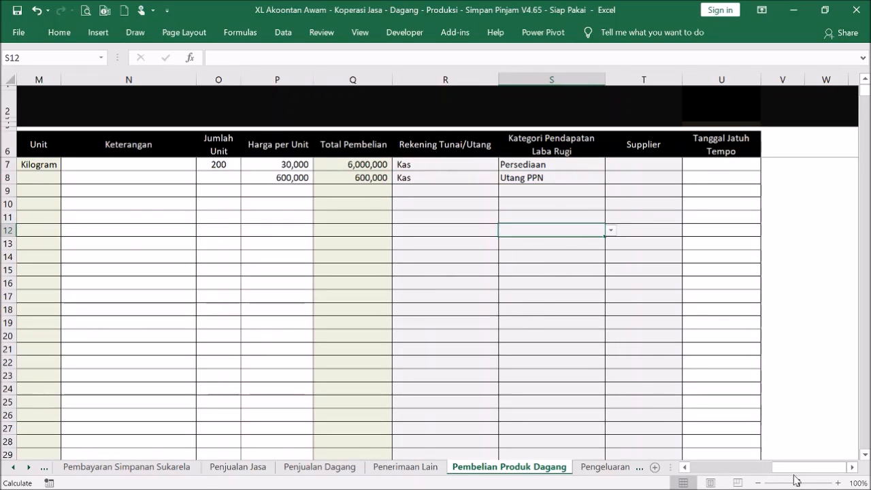
- Enter the date 6 jan 19 in the Tanggal cell H10 and copy it to H11
{"action": "left_click_drag", "start_coordinate": [809, 469], "coordinate": [636, 477]}
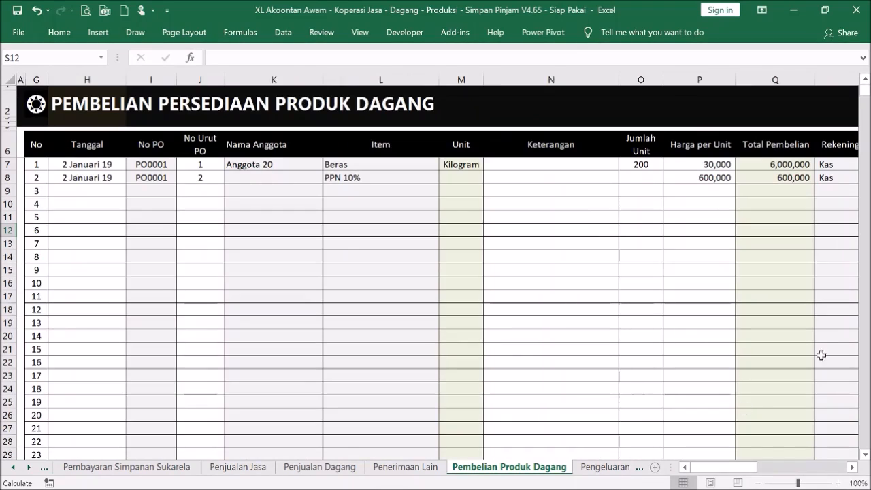
{"action": "left_click", "coordinate": [112, 206]}
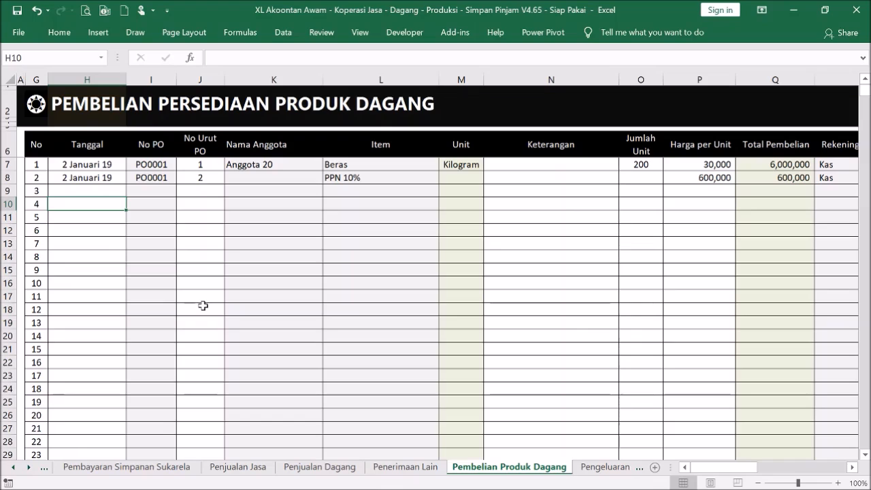
{"action": "type", "text": "6"}
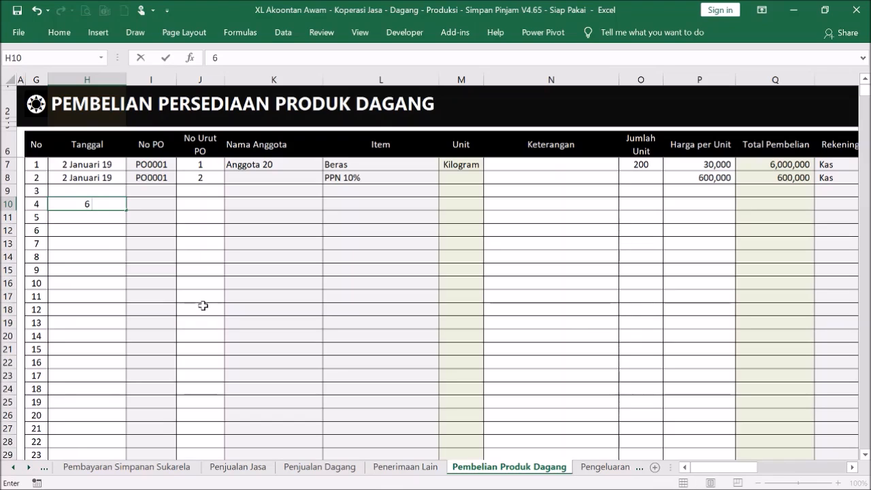
{"action": "type", "text": " jan 19"}
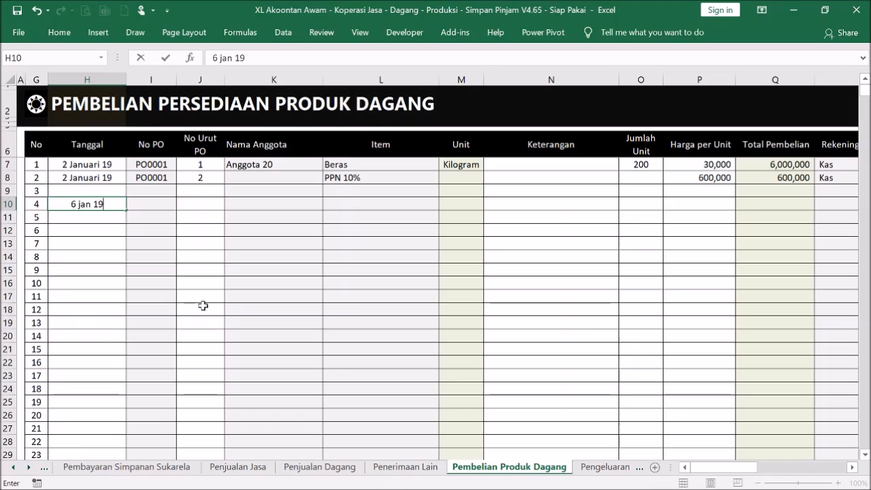
{"action": "left_click", "coordinate": [203, 305]}
{"action": "left_click", "coordinate": [107, 202]}
{"action": "key", "text": "ctrl+c"}
{"action": "left_click", "coordinate": [100, 217]}
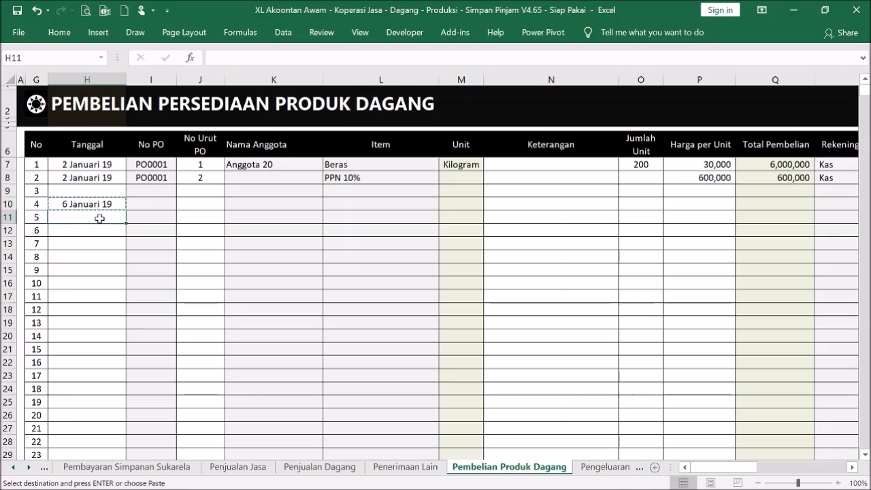
{"action": "key", "text": "ctrl+v"}
- Choose the second PO number from the list as No PO in I10 and copy it to I11
{"action": "left_click", "coordinate": [161, 203]}
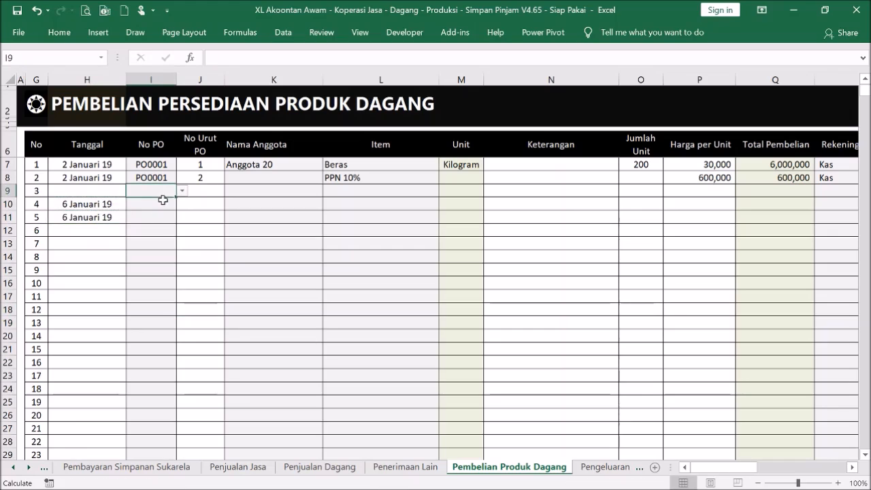
{"action": "left_click", "coordinate": [181, 204]}
{"action": "scroll", "coordinate": [179, 228], "scroll_direction": "up", "scroll_amount": 3}
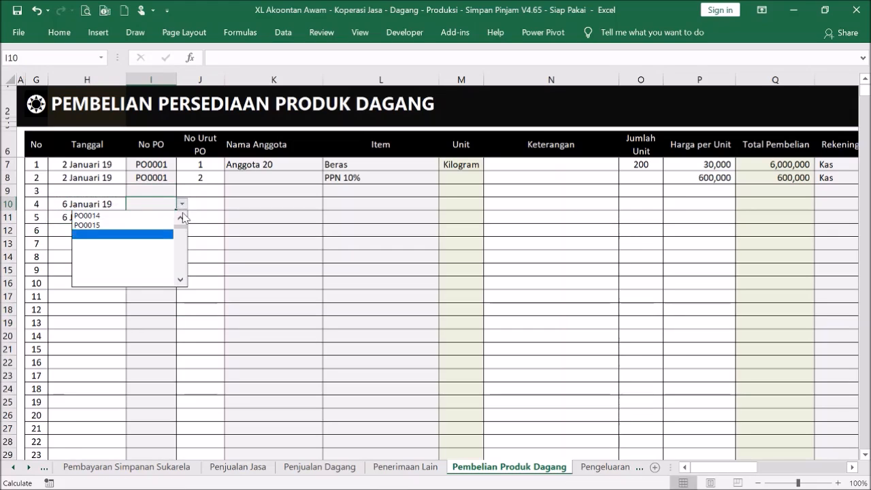
{"action": "scroll", "coordinate": [181, 227], "scroll_direction": "up", "scroll_amount": 3}
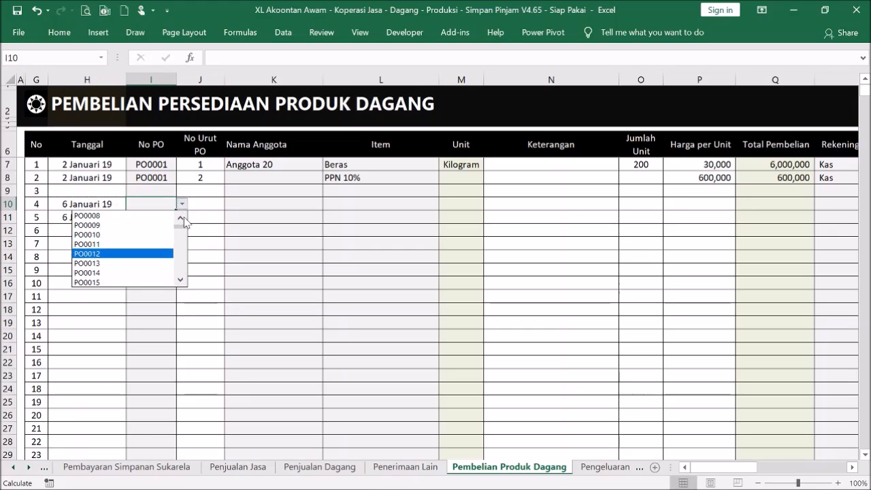
{"action": "left_click", "coordinate": [162, 216]}
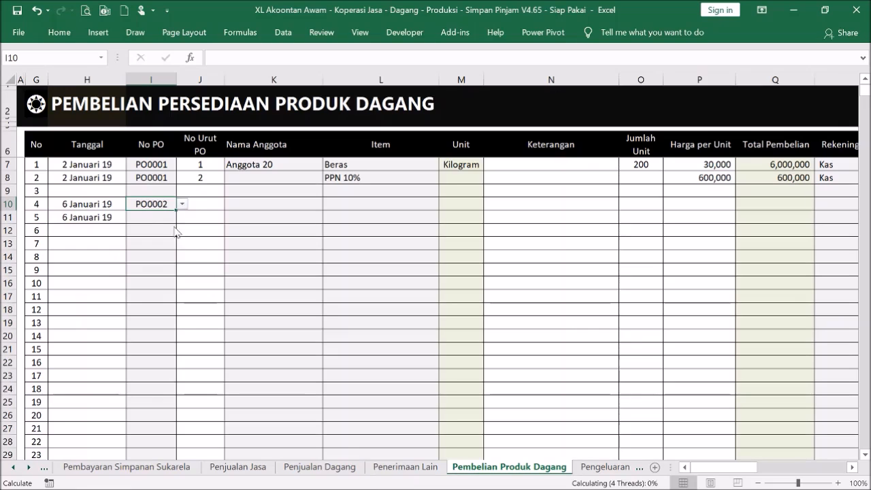
{"action": "key", "text": "ctrl+c"}
{"action": "left_click", "coordinate": [160, 215]}
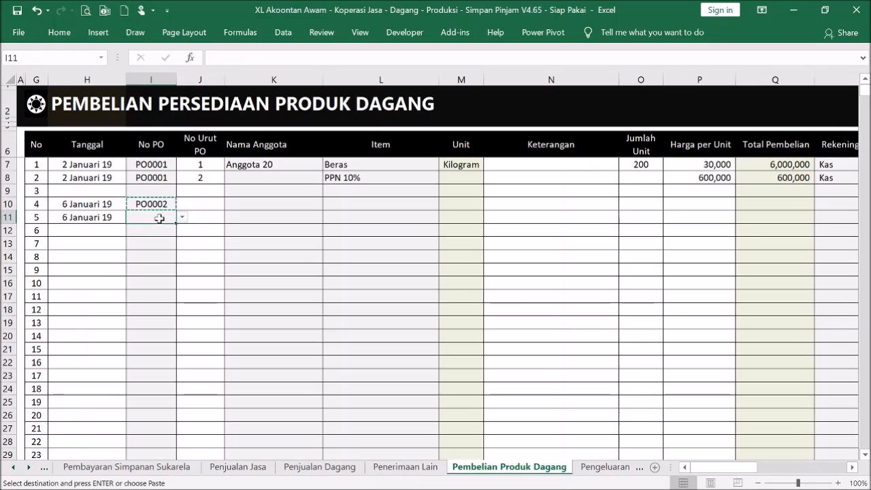
{"action": "key", "text": "ctrl+v"}
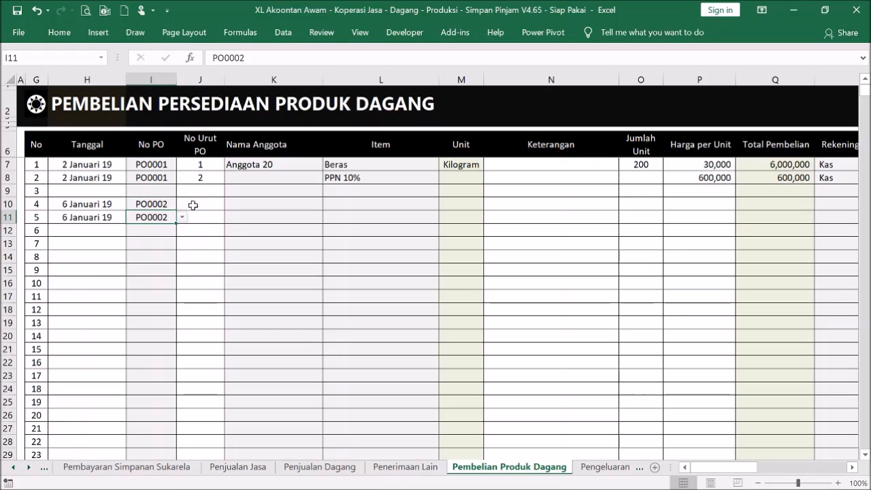
- Number the two 6 Januari purchase lines 1 and 2 in the No Urut PO cells J10 and J11
{"action": "left_click", "coordinate": [194, 203]}
{"action": "type", "text": "1"}
{"action": "key", "text": "Return"}
{"action": "type", "text": "2"}
{"action": "key", "text": "Return"}
- Set the Item to Panci in L10 and to PPN 10% in L11
{"action": "left_click", "coordinate": [361, 204]}
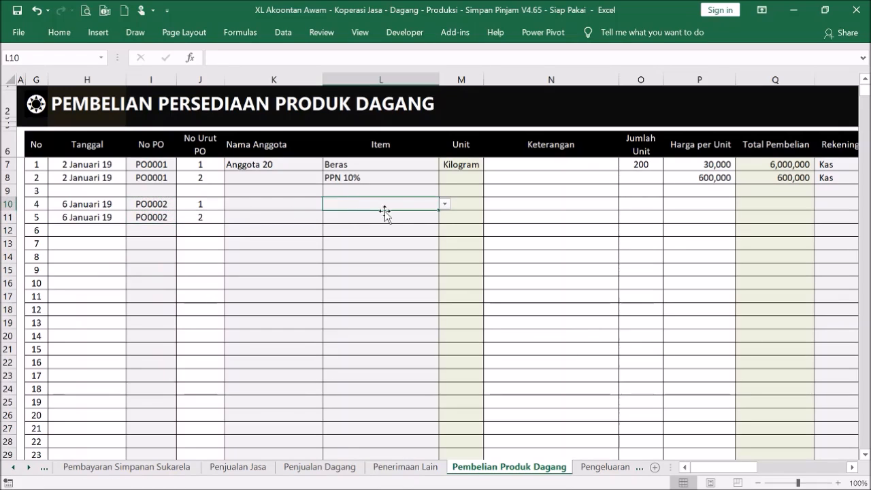
{"action": "left_click", "coordinate": [443, 206]}
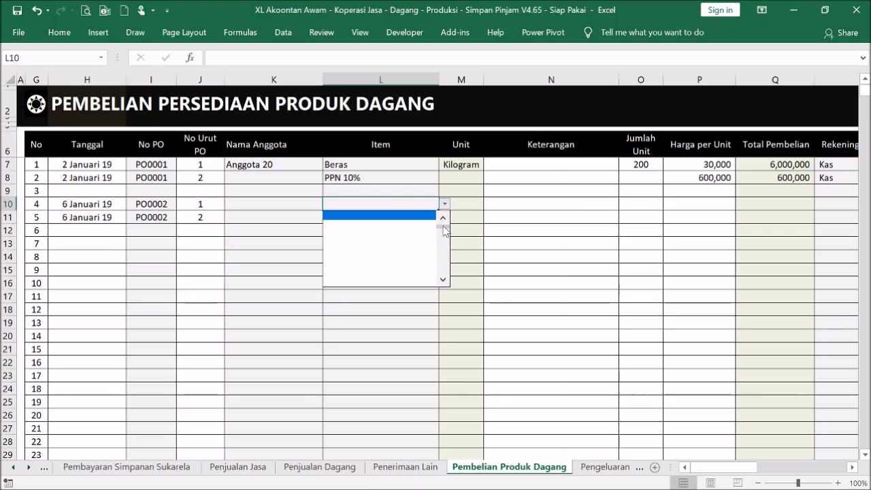
{"action": "scroll", "coordinate": [445, 227], "scroll_direction": "up", "scroll_amount": 2}
{"action": "left_click", "coordinate": [413, 215]}
{"action": "left_click", "coordinate": [395, 219]}
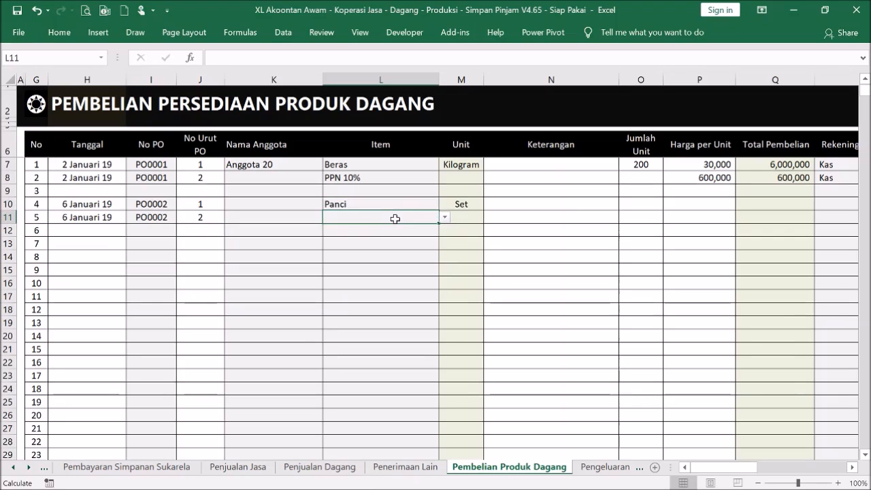
{"action": "type", "text": "PPN"}
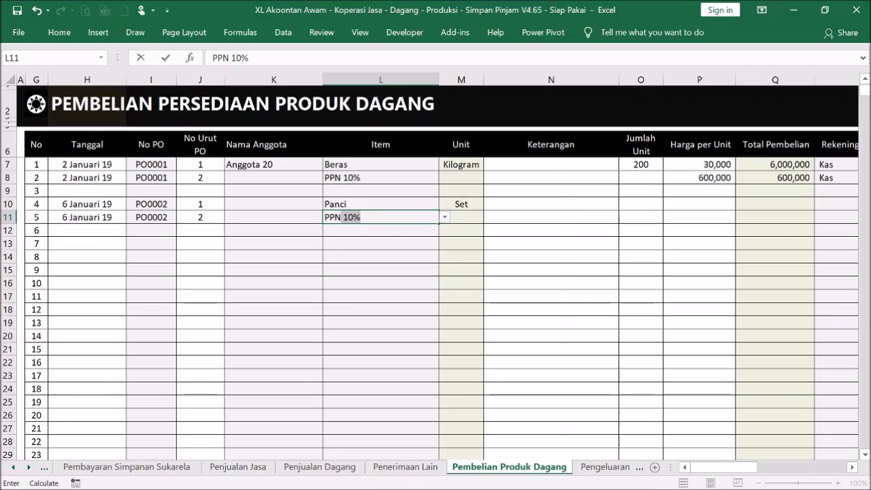
{"action": "key", "text": "Tab"}
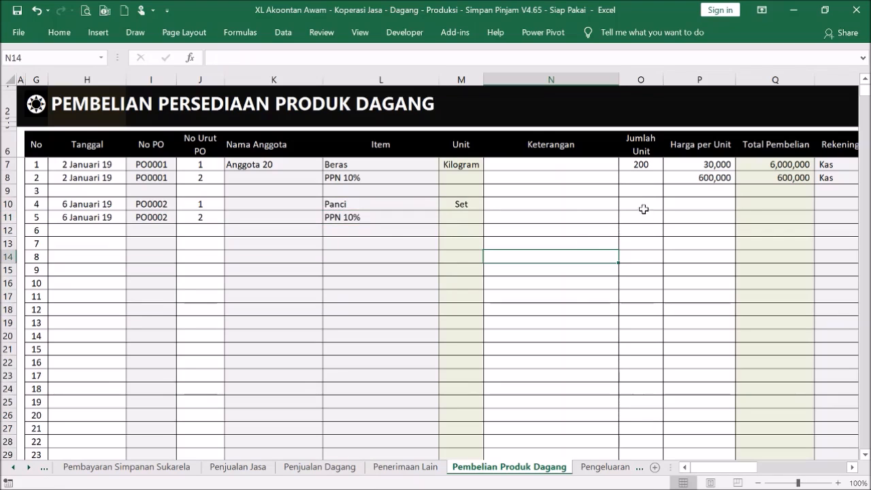
- Enter a Jumlah Unit of 5 and a Harga per Unit of 1000000 for the Panci purchase
{"action": "left_click_drag", "start_coordinate": [642, 207], "coordinate": [645, 214]}
{"action": "left_click", "coordinate": [649, 205]}
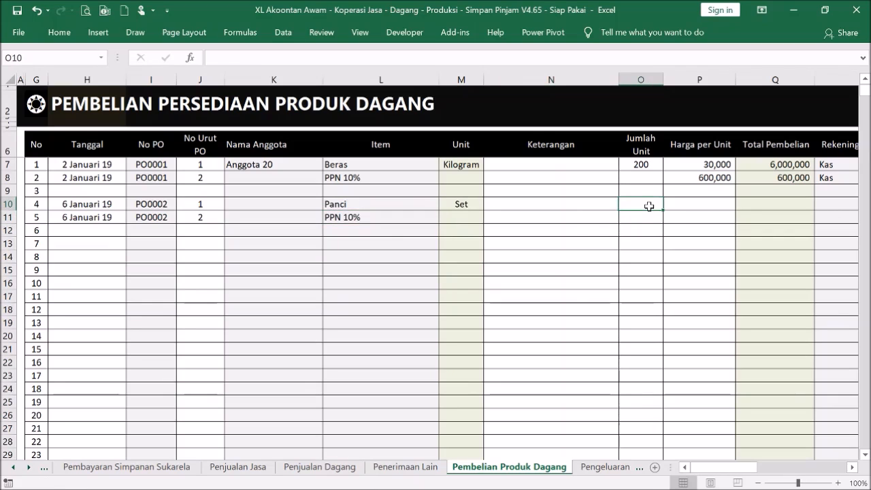
{"action": "type", "text": "5"}
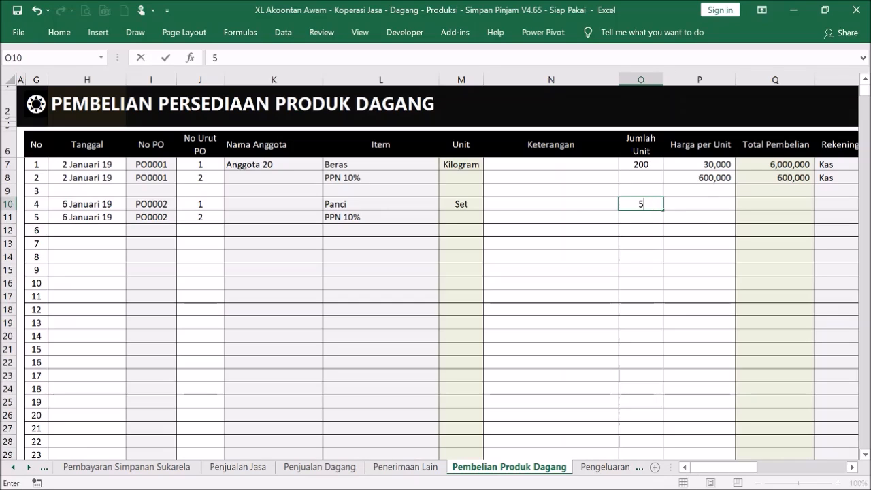
{"action": "left_click", "coordinate": [722, 207]}
{"action": "type", "text": "1000000"}
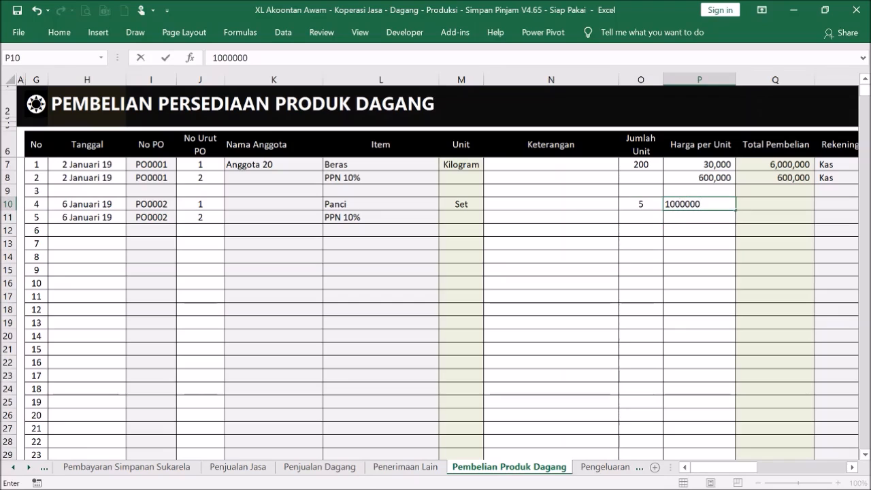
{"action": "key", "text": "Return"}
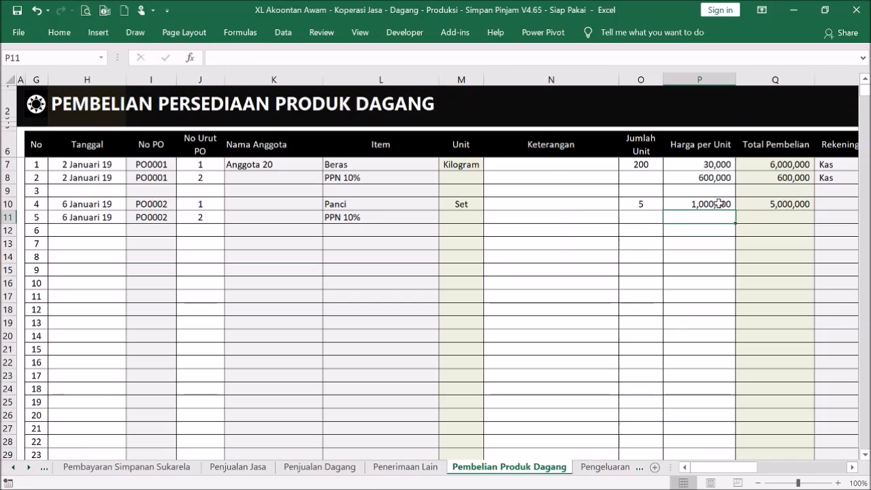
- Enter 500000 as Harga per Unit for the PPN 10% line below Panci
{"action": "type", "text": "500,"}
{"action": "type", "text": "00000"}
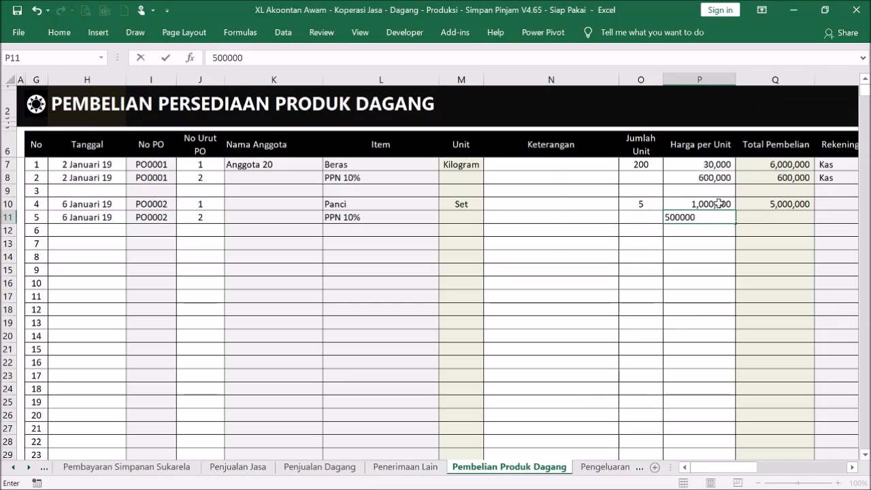
{"action": "left_click", "coordinate": [745, 242]}
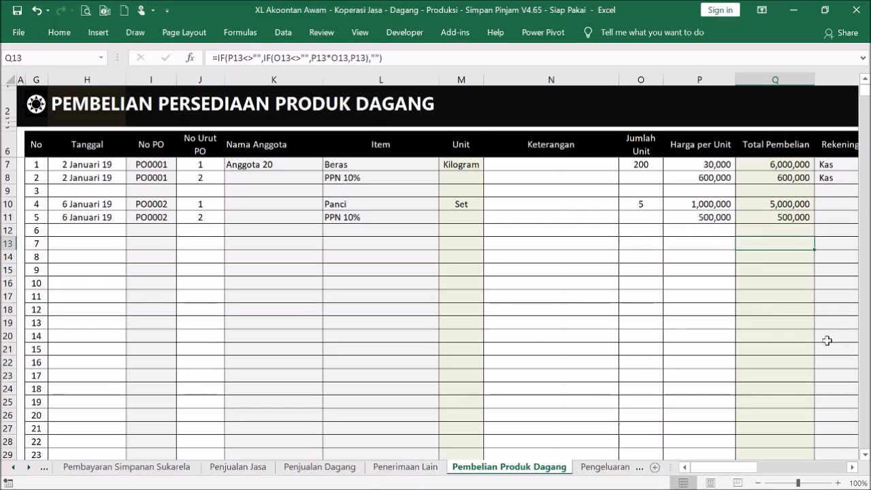
- Set Rekening Tunai/Utang to Utang Usaha Lain-Lain for both the Panci line and its PPN 10% line in R10 and R11
{"action": "left_click", "coordinate": [852, 467]}
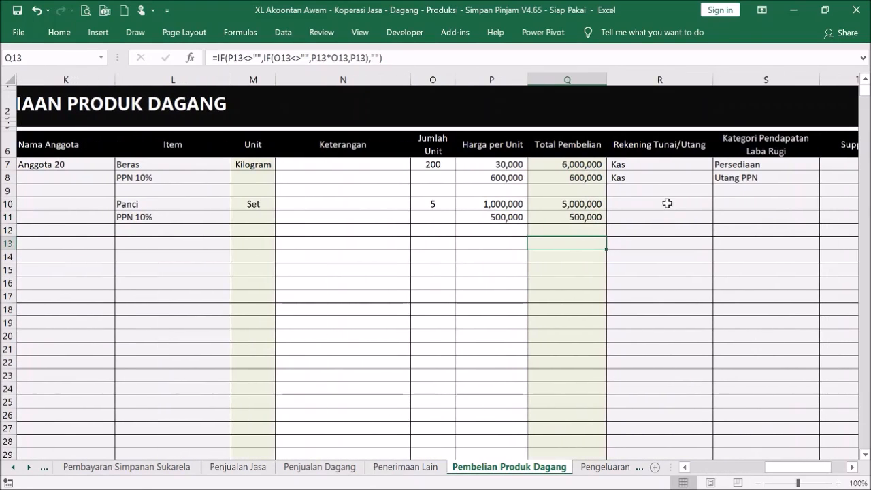
{"action": "left_click", "coordinate": [661, 208]}
{"action": "left_click", "coordinate": [718, 204]}
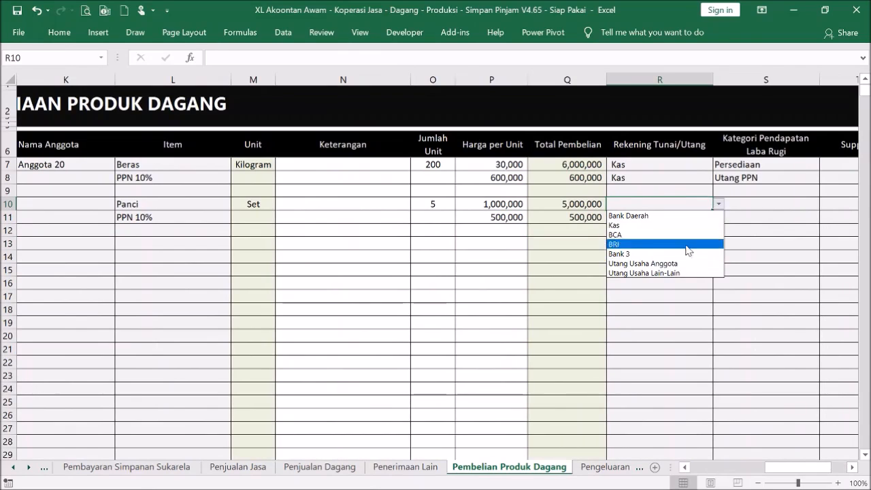
{"action": "left_click", "coordinate": [686, 275]}
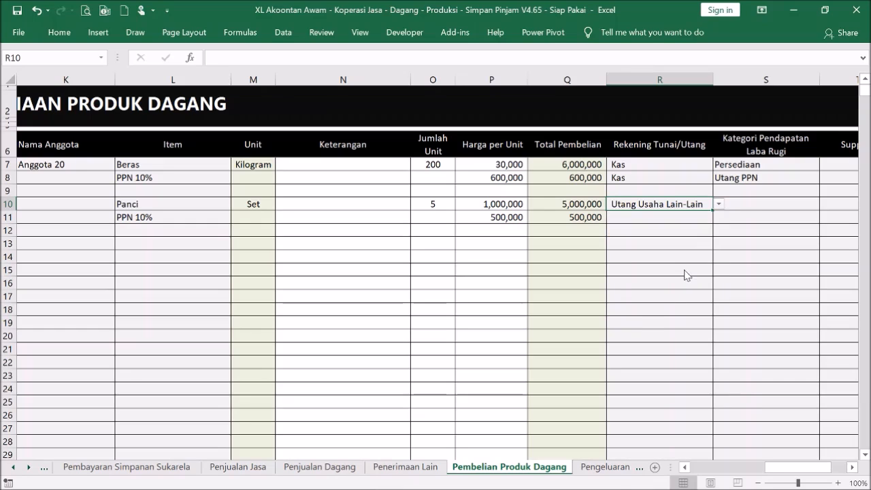
{"action": "left_click", "coordinate": [703, 221]}
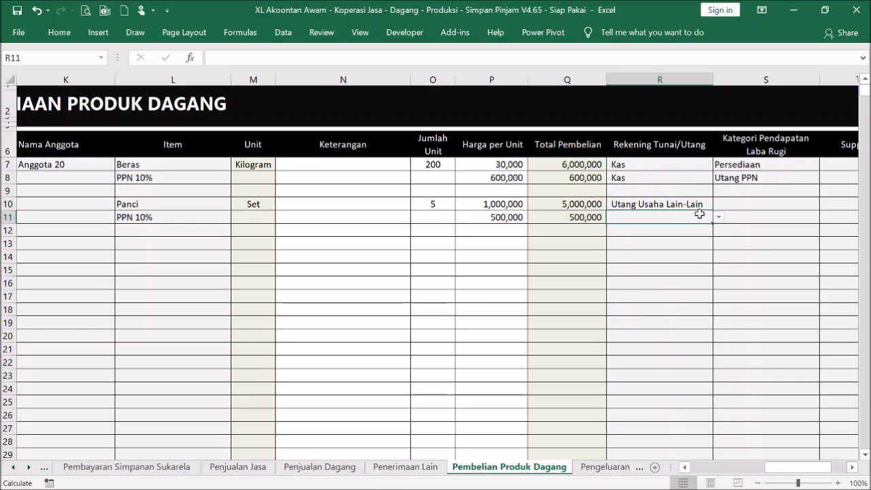
{"action": "left_click", "coordinate": [719, 217]}
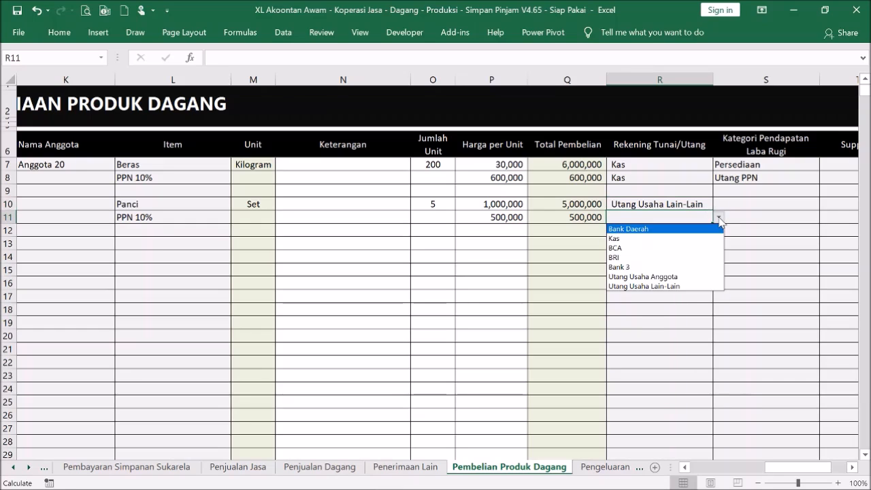
{"action": "left_click", "coordinate": [705, 287]}
- Copy the categories Persediaan and Utang PPN from S7:S8 to the Panci and PPN 10% lines in S10:S11
{"action": "left_click", "coordinate": [750, 207]}
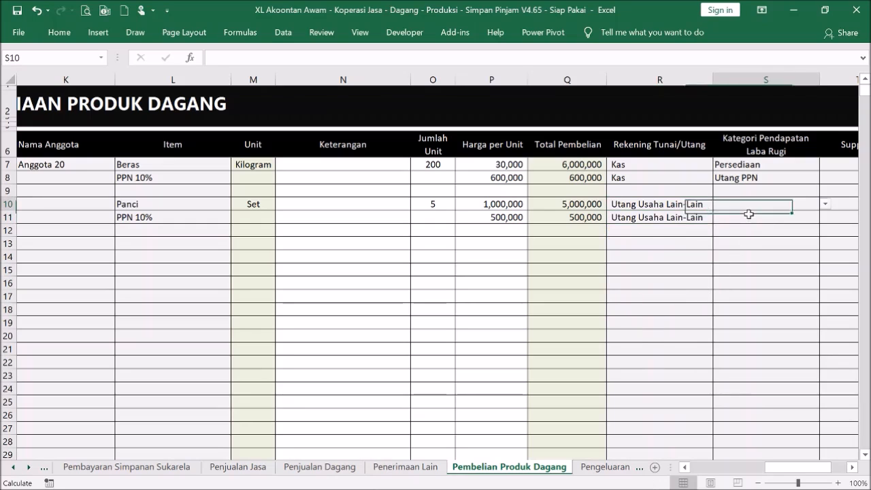
{"action": "left_click_drag", "start_coordinate": [757, 169], "coordinate": [759, 178]}
{"action": "key", "text": "ctrl+c"}
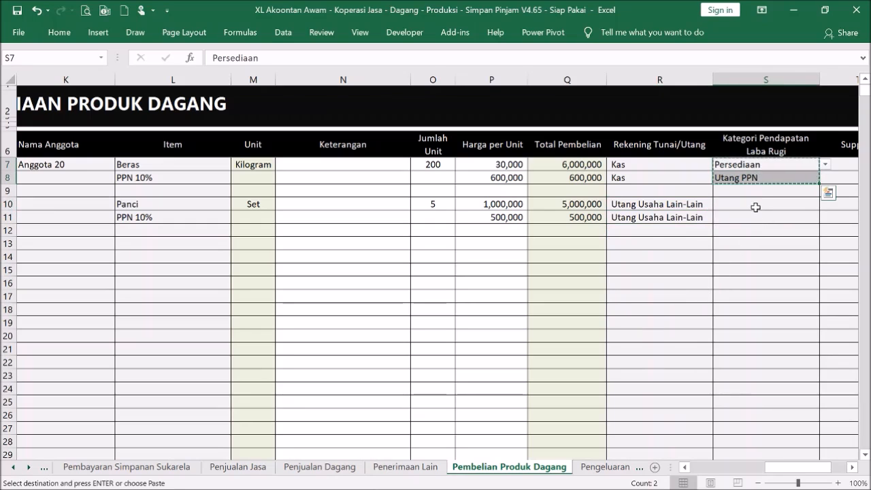
{"action": "left_click", "coordinate": [756, 204]}
{"action": "key", "text": "Return"}
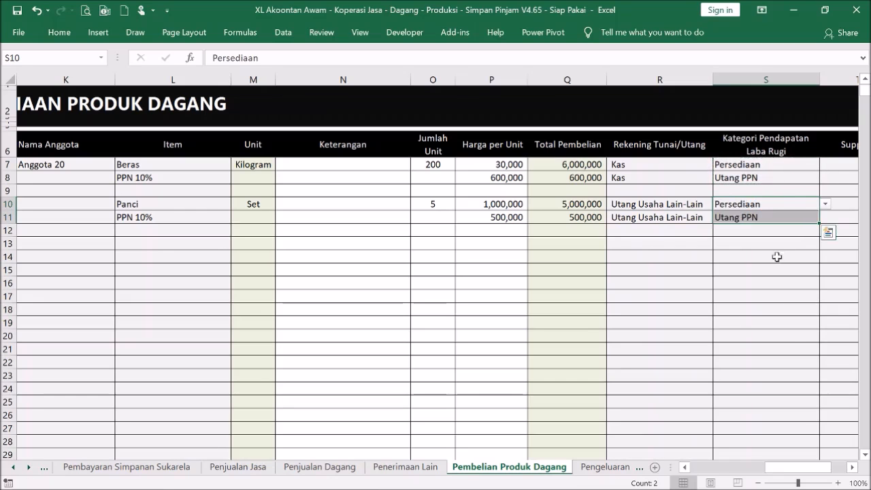
- Check which Supplier choices are offered for the Panci purchase in T10, without picking one
{"action": "left_click", "coordinate": [850, 467]}
{"action": "left_click", "coordinate": [850, 467]}
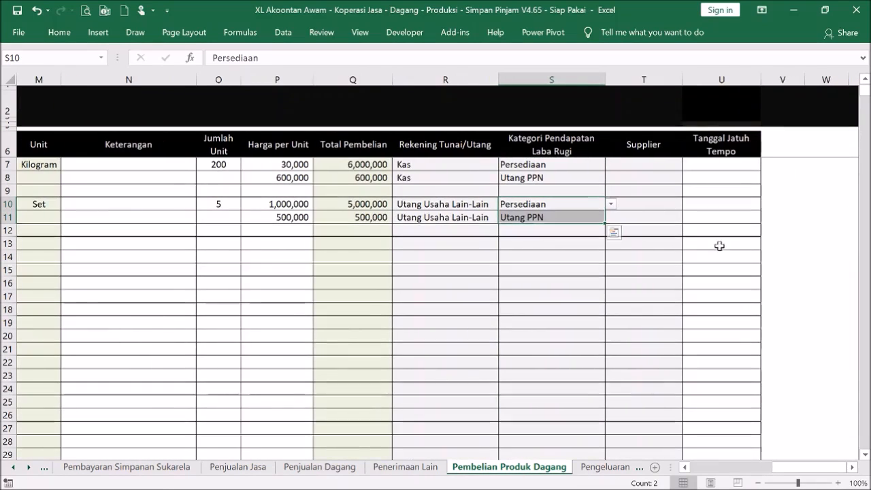
{"action": "left_click", "coordinate": [664, 215]}
{"action": "left_click", "coordinate": [666, 202]}
{"action": "left_click", "coordinate": [688, 204]}
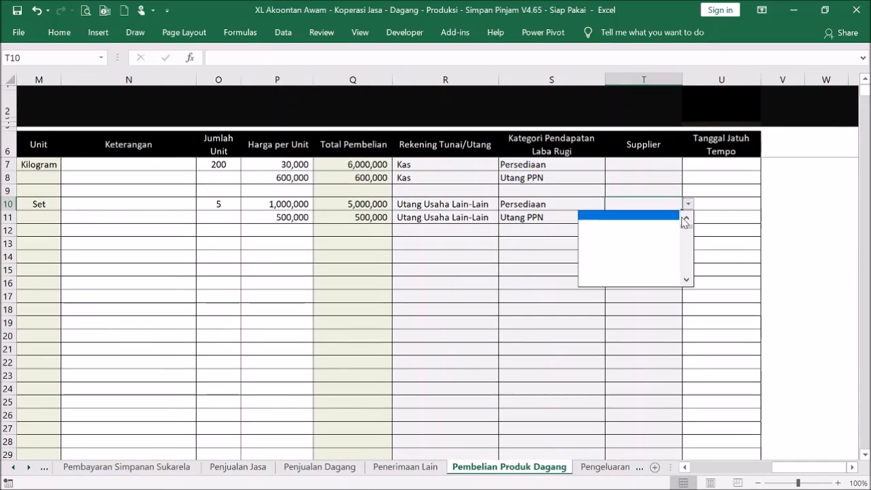
{"action": "left_click", "coordinate": [688, 203]}
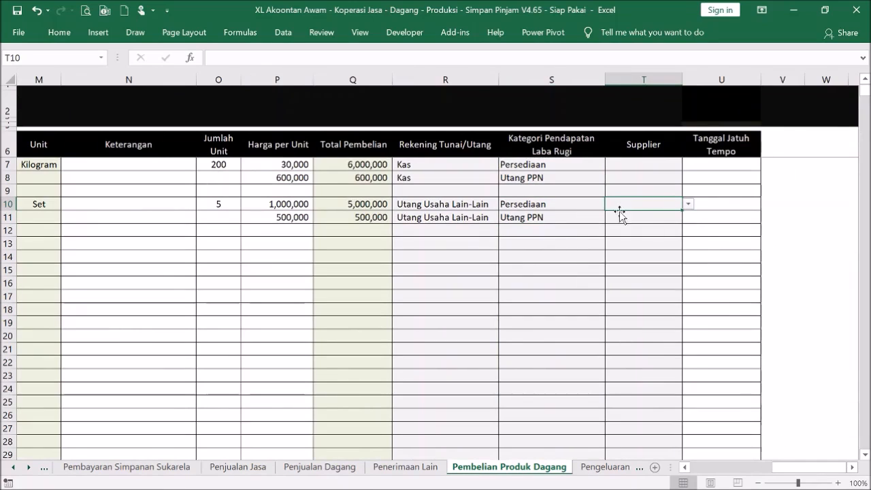
- View the Daftar Supplier sheet through the workbook's main menu, and return to the Pembelian Dagang sheet
{"action": "key", "text": "ctrl+Home"}
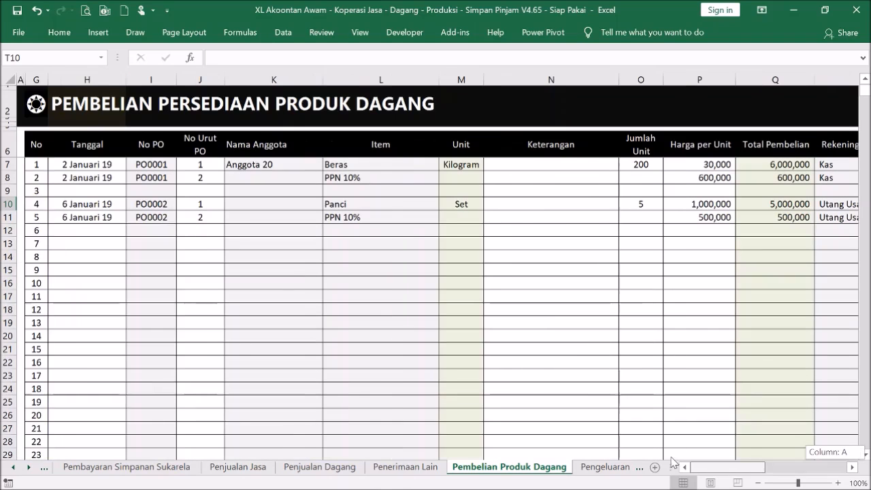
{"action": "left_click", "coordinate": [36, 103]}
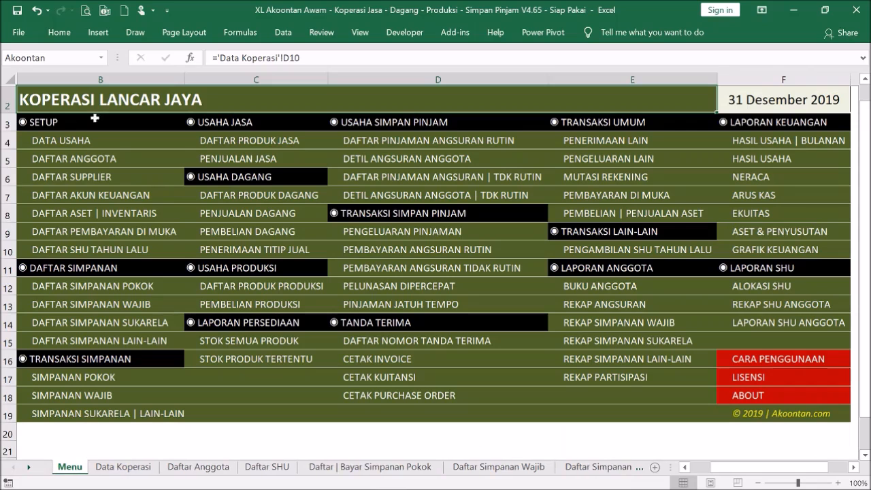
{"action": "left_click", "coordinate": [101, 178]}
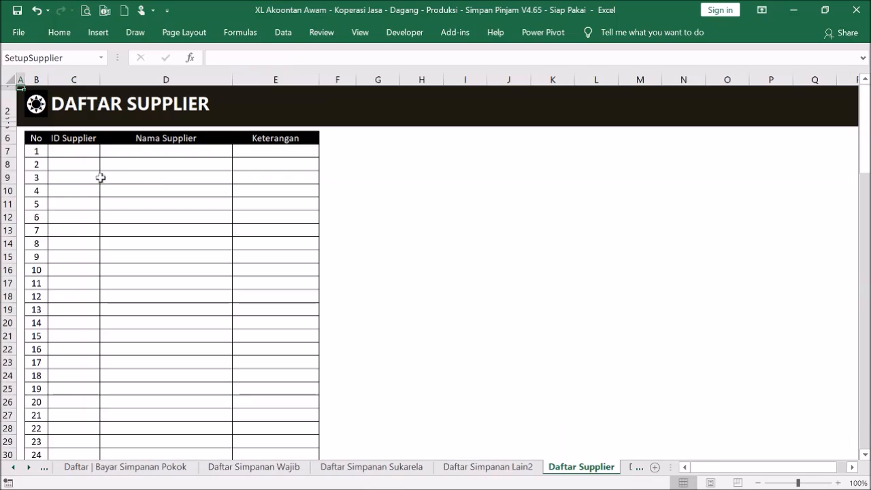
{"action": "left_click", "coordinate": [38, 102]}
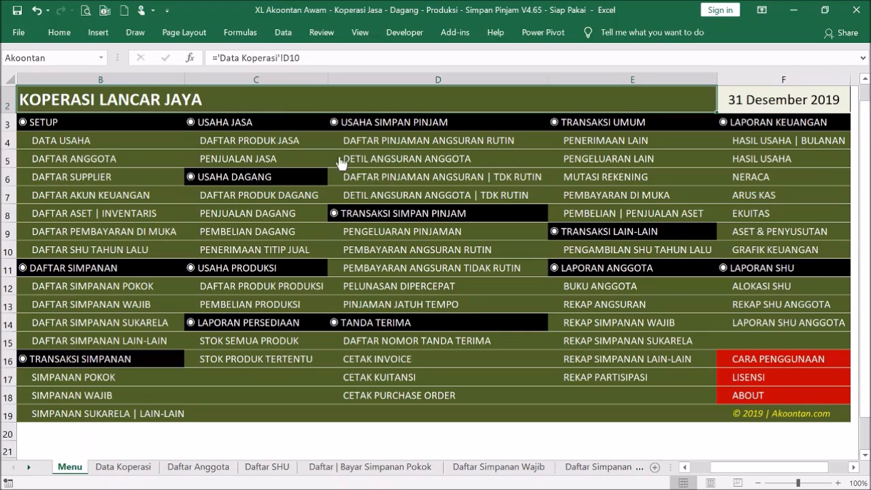
{"action": "left_click", "coordinate": [267, 232]}
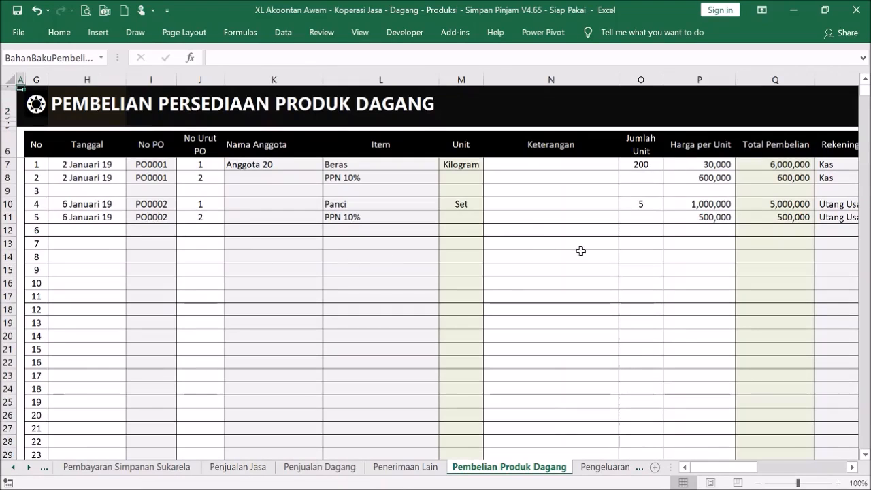
- Enter 15 jan 19 as the Tanggal Jatuh Tempo of the Panci purchase in U10
{"action": "left_click_drag", "start_coordinate": [724, 468], "coordinate": [816, 473]}
{"action": "left_click", "coordinate": [721, 211]}
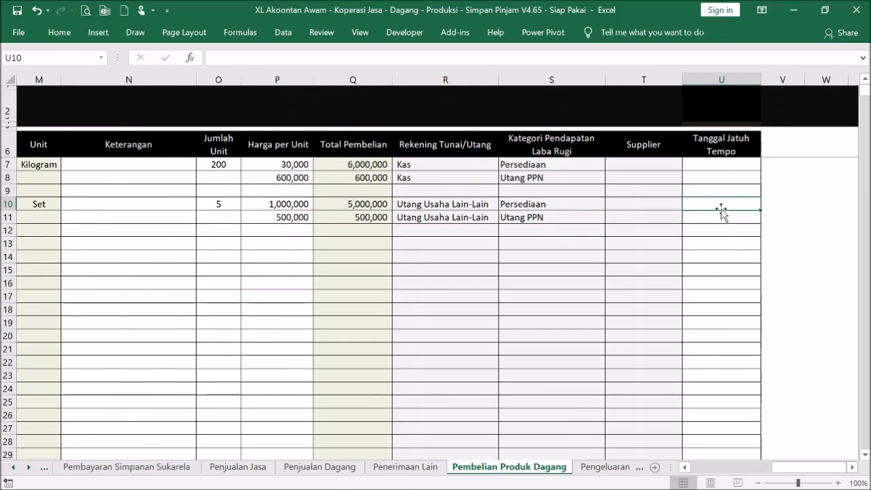
{"action": "type", "text": "1"}
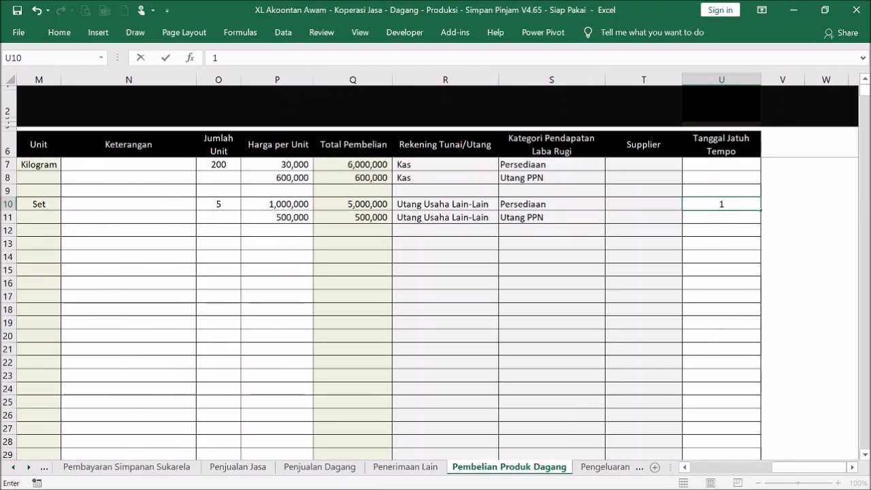
{"action": "type", "text": "1"}
{"action": "key", "text": "BackSpace"}
{"action": "type", "text": "5 jan 19"}
{"action": "key", "text": "Return"}
- Open the Cetak Purchase Order form from the workbook's main menu and display the purchase invoice for PO0001
{"action": "left_click_drag", "start_coordinate": [810, 467], "coordinate": [716, 461]}
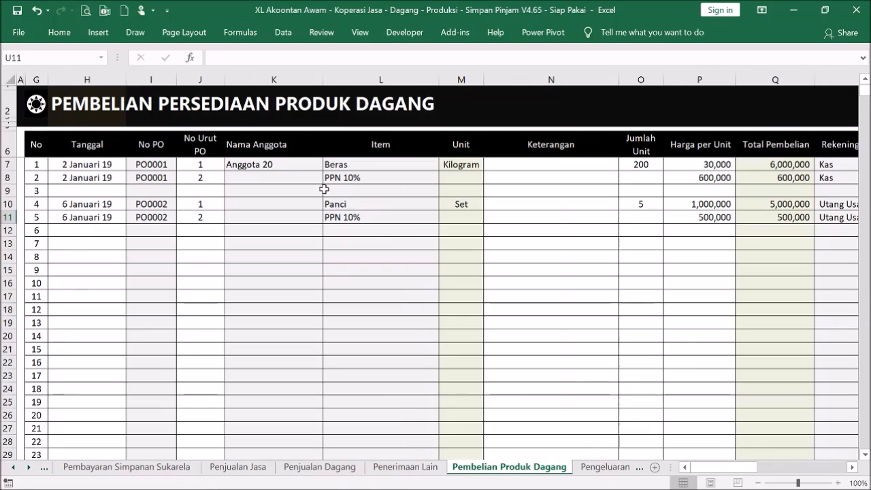
{"action": "left_click", "coordinate": [46, 106]}
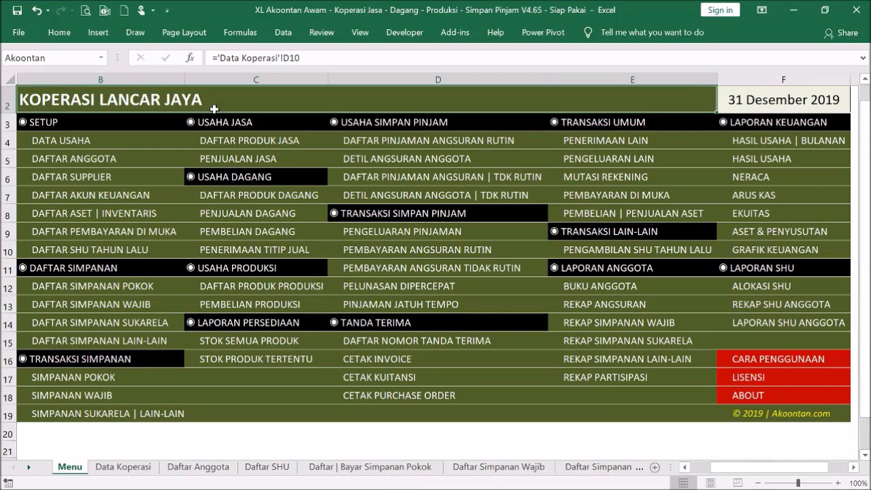
{"action": "left_click", "coordinate": [437, 400]}
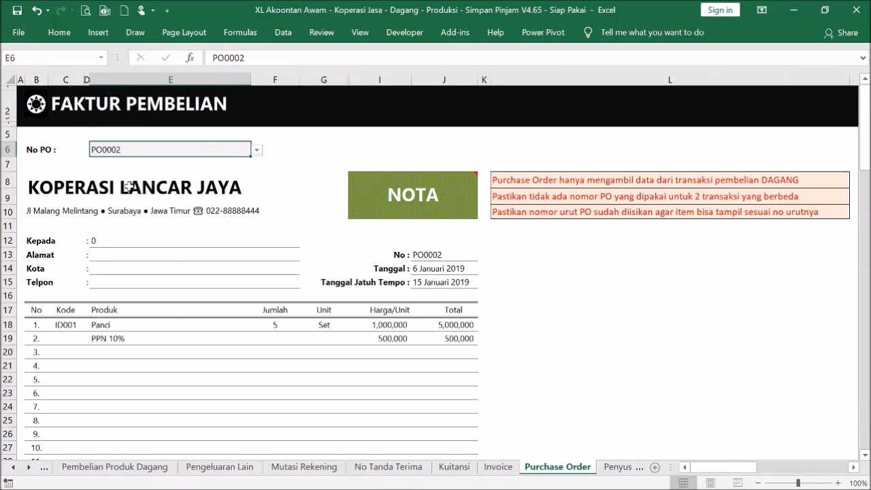
{"action": "left_click", "coordinate": [257, 151]}
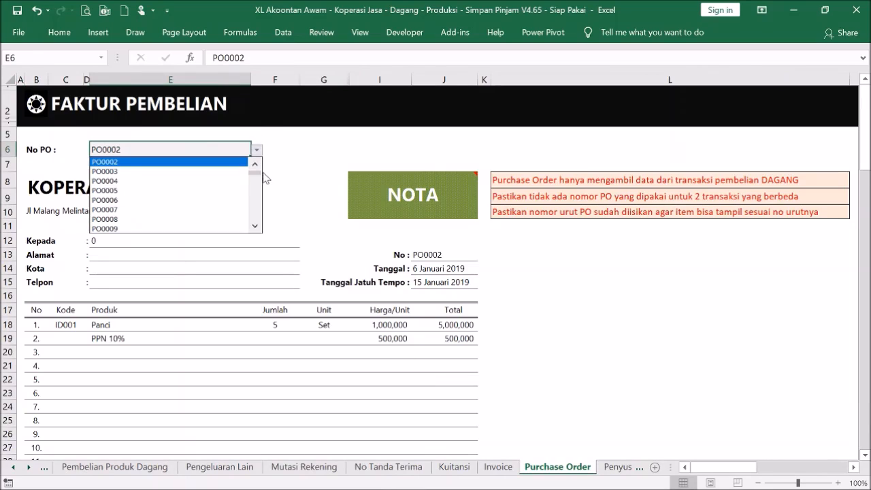
{"action": "left_click_drag", "start_coordinate": [259, 178], "coordinate": [260, 168]}
{"action": "left_click", "coordinate": [233, 161]}
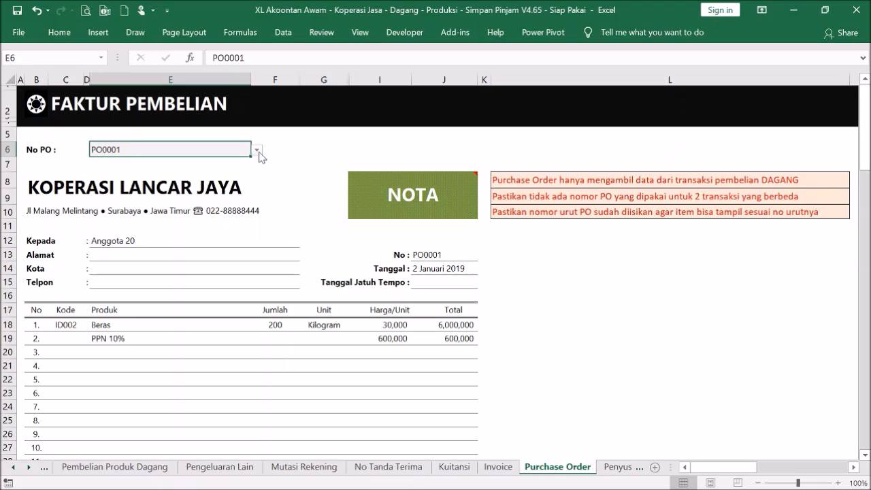
- Display the purchase invoice for PO0002 and inspect its Kepada cell E12
{"action": "left_click", "coordinate": [257, 152]}
{"action": "left_click", "coordinate": [228, 171]}
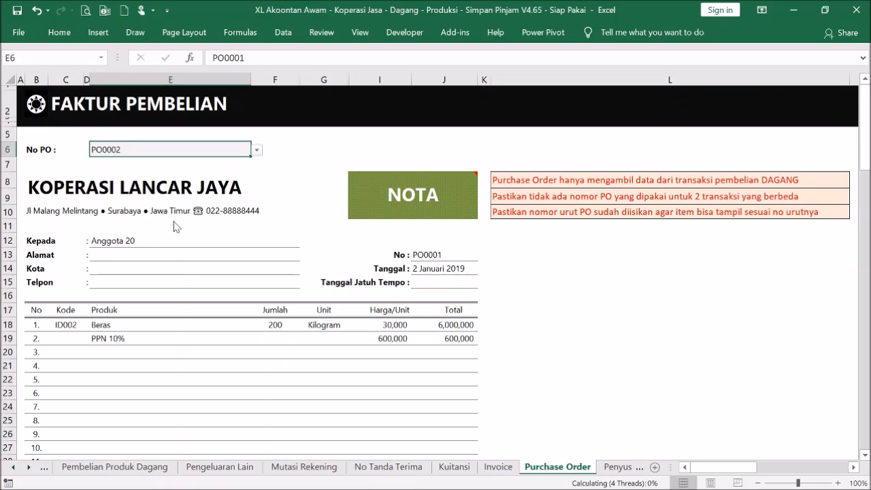
{"action": "left_click", "coordinate": [129, 241]}
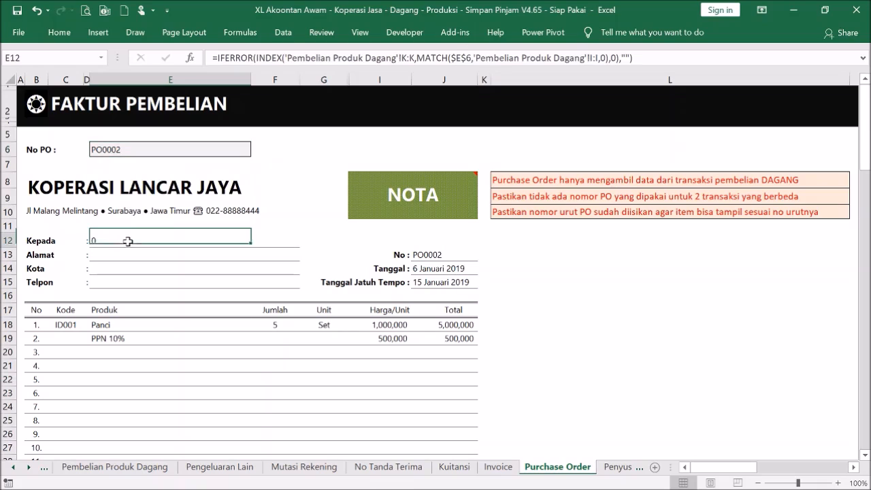
- Return to the Pembelian Dagang sheet and start a new line in row 13 with date 15 jan 19 and No PO PO0002
{"action": "left_click", "coordinate": [39, 113]}
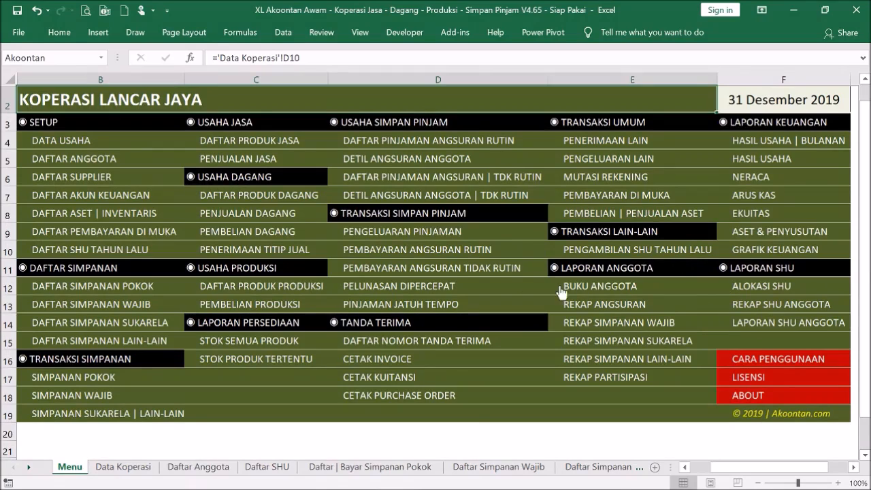
{"action": "left_click", "coordinate": [269, 238]}
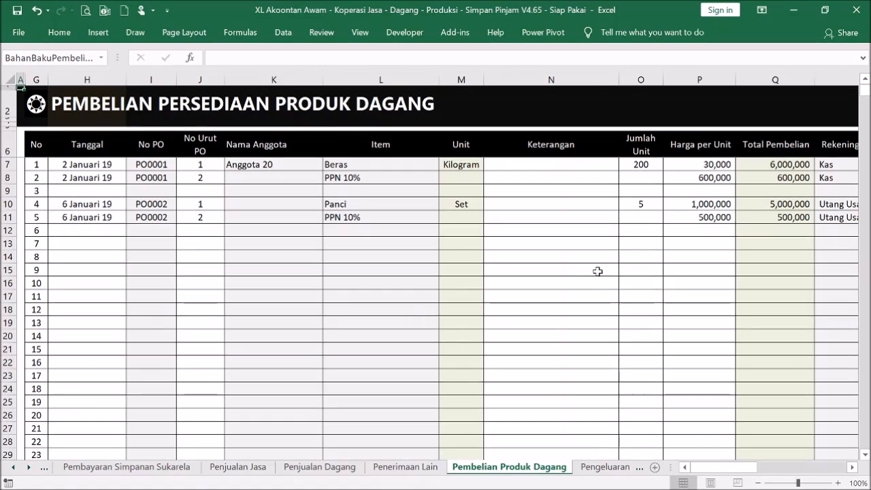
{"action": "left_click", "coordinate": [288, 278]}
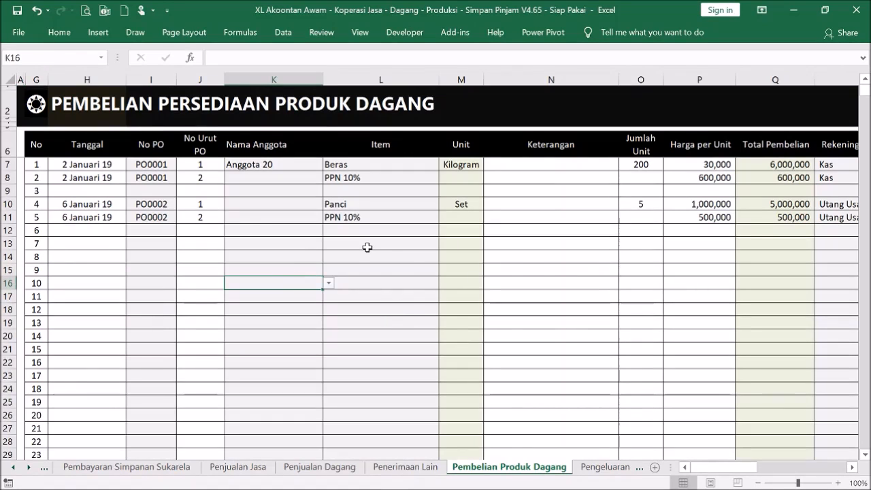
{"action": "left_click", "coordinate": [115, 247]}
{"action": "type", "text": "15 ja"}
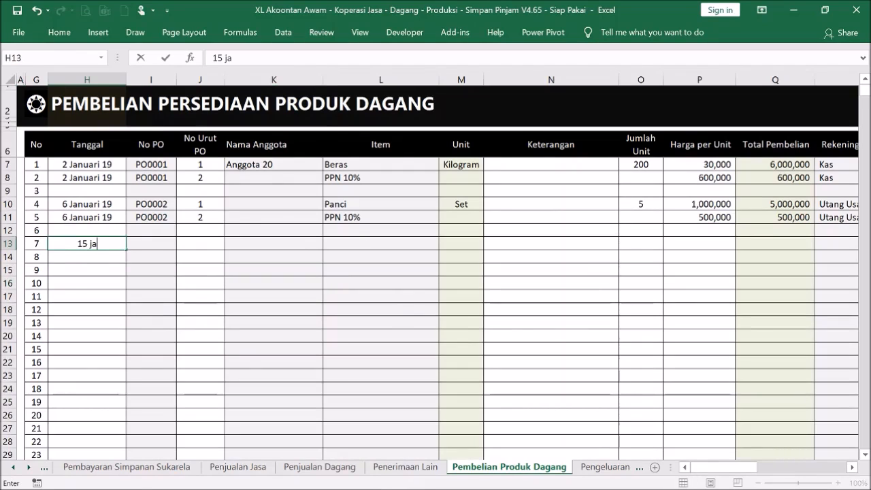
{"action": "type", "text": "n 19"}
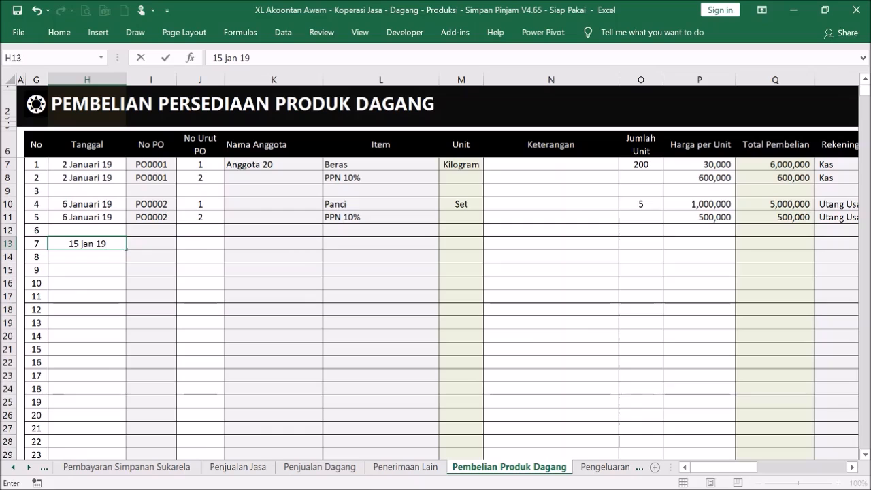
{"action": "left_click", "coordinate": [165, 243]}
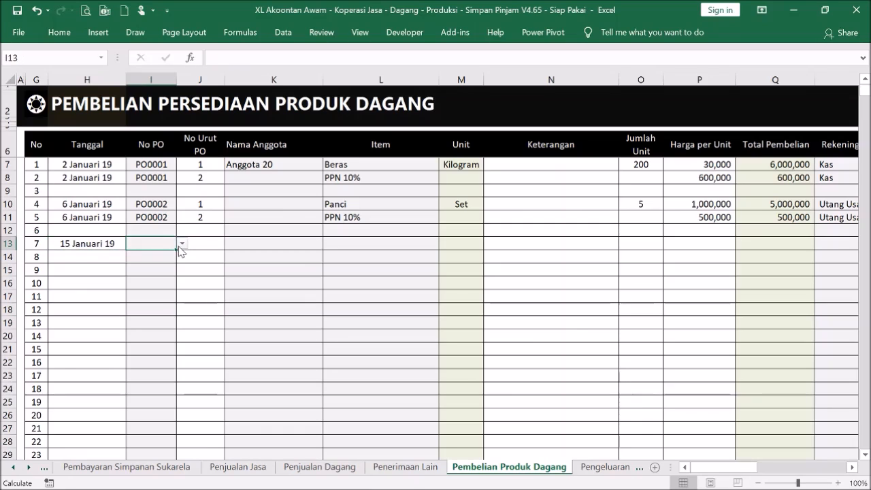
{"action": "left_click", "coordinate": [182, 243]}
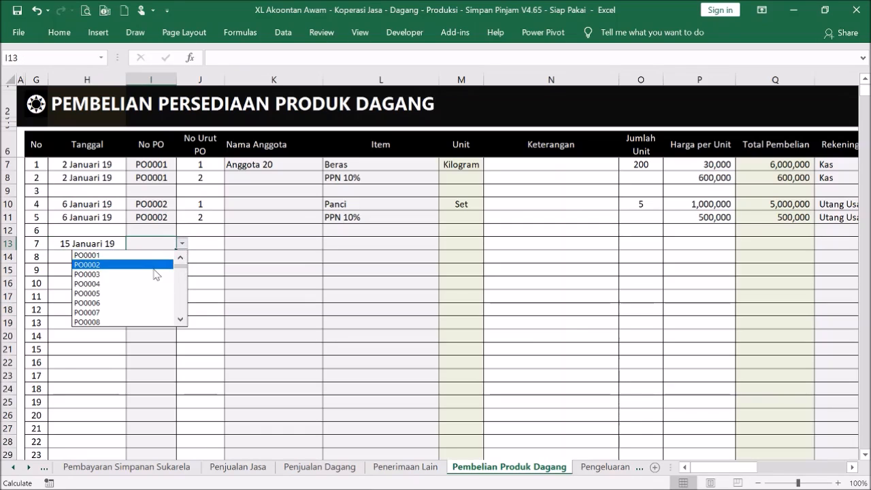
{"action": "left_click", "coordinate": [155, 266]}
- Enter Pembayaran utang as the Keterangan of the 15 Januari 19 line in N13
{"action": "left_click", "coordinate": [293, 246]}
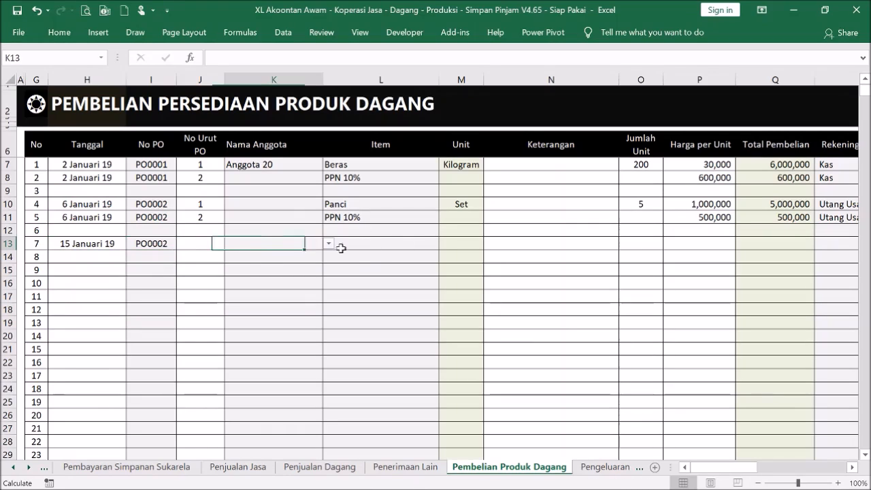
{"action": "left_click", "coordinate": [394, 246]}
{"action": "left_click", "coordinate": [505, 244]}
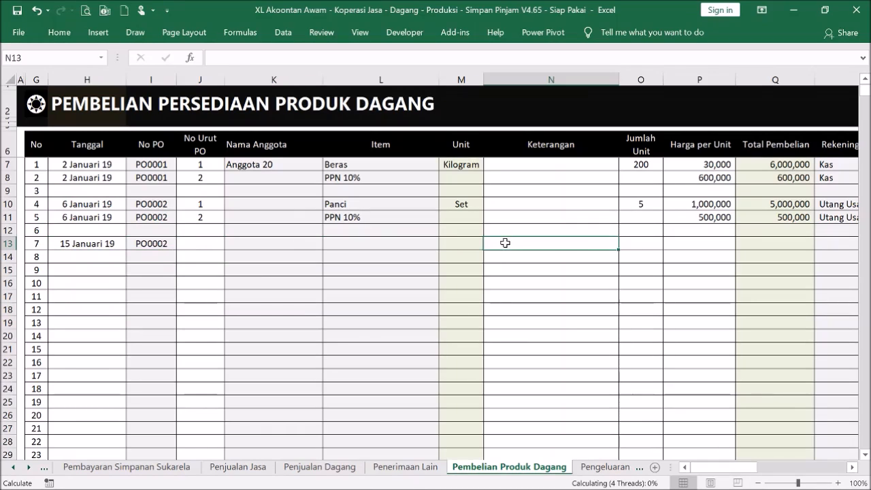
{"action": "type", "text": "Pembayaran utang"}
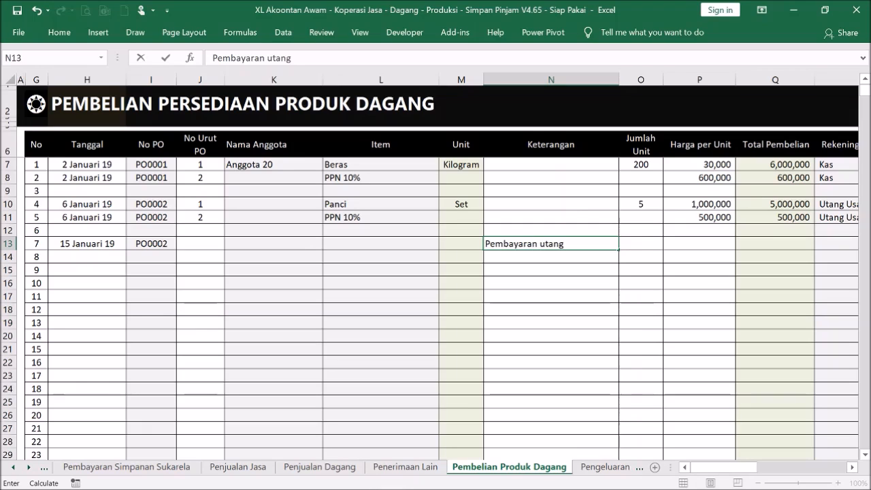
{"action": "left_click", "coordinate": [551, 283]}
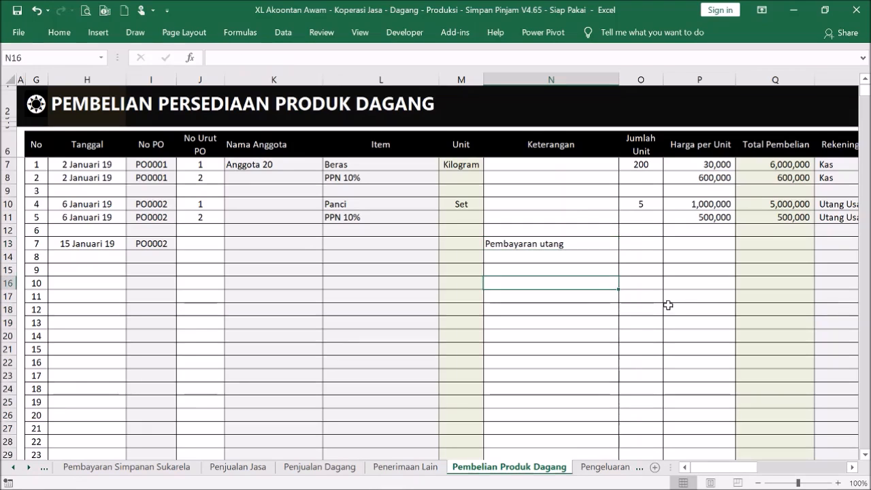
- Enter 5500000 as the Harga per Unit of the debt payment line in P13
{"action": "left_click", "coordinate": [852, 467]}
{"action": "left_click", "coordinate": [854, 468]}
{"action": "left_click", "coordinate": [855, 467]}
{"action": "left_click", "coordinate": [854, 468]}
{"action": "left_click", "coordinate": [855, 468]}
{"action": "left_click", "coordinate": [854, 468]}
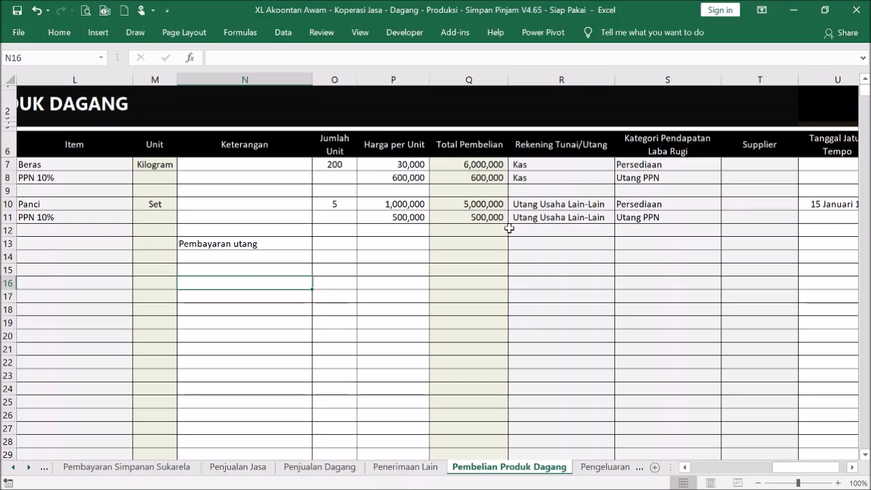
{"action": "left_click", "coordinate": [405, 240]}
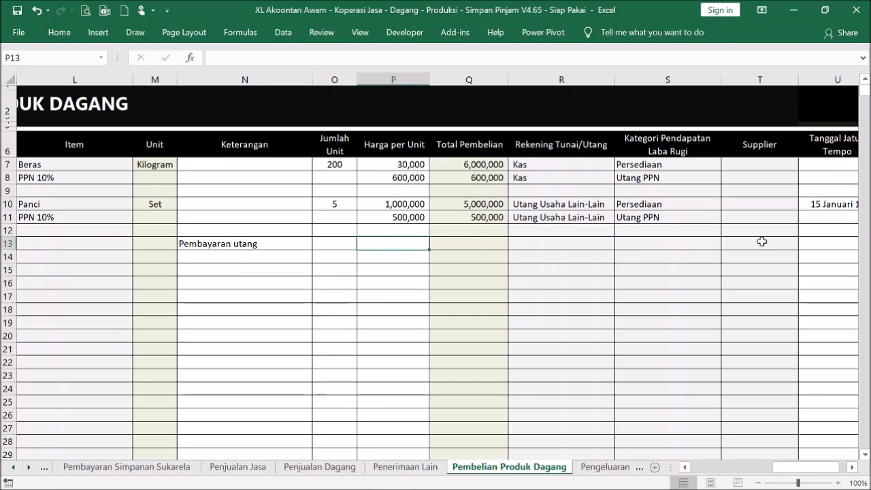
{"action": "type", "text": "5,500,0"}
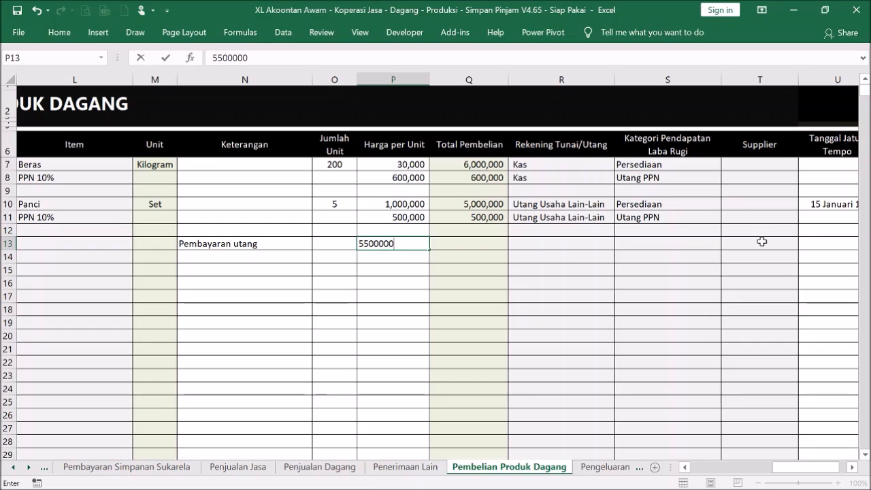
{"action": "type", "text": "00"}
{"action": "key", "text": "Return"}
- Set the debt payment line's Rekening Tunai/Utang to BCA and its Kategori Pendapatan Laba Rugi to Utang Usaha Lain-Lain
{"action": "left_click", "coordinate": [579, 241]}
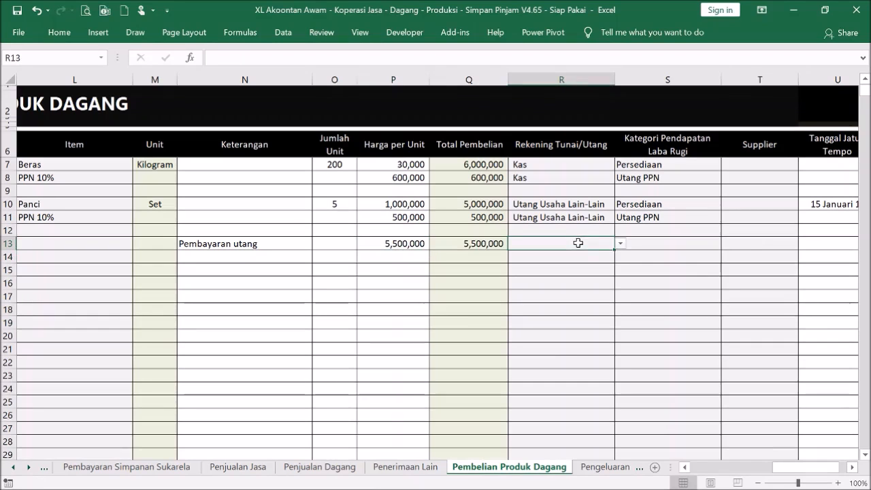
{"action": "left_click", "coordinate": [619, 243]}
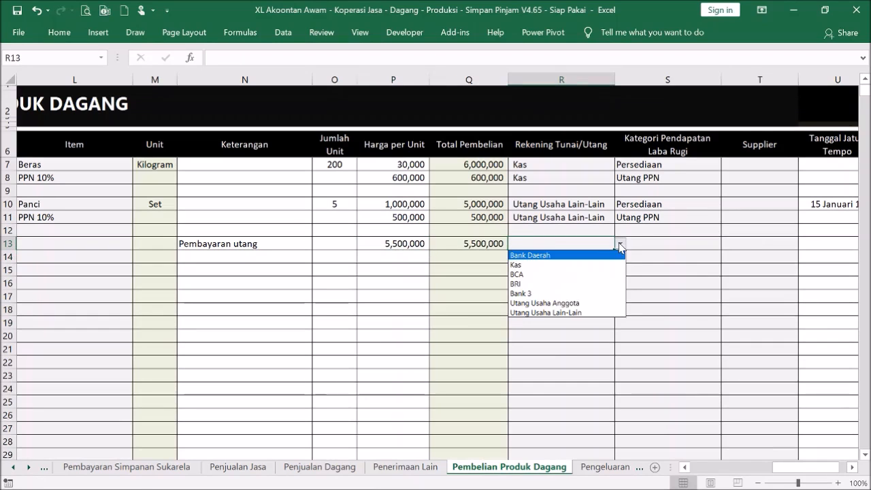
{"action": "left_click", "coordinate": [589, 274]}
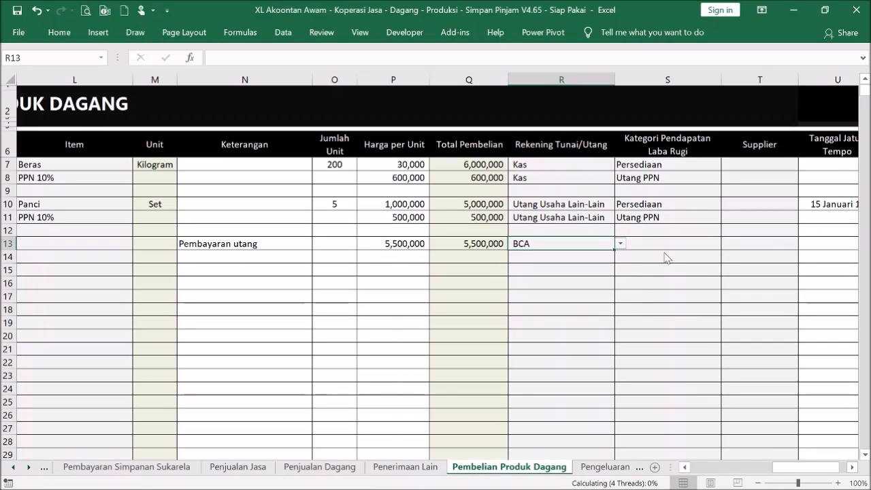
{"action": "left_click", "coordinate": [701, 250]}
{"action": "left_click", "coordinate": [725, 247]}
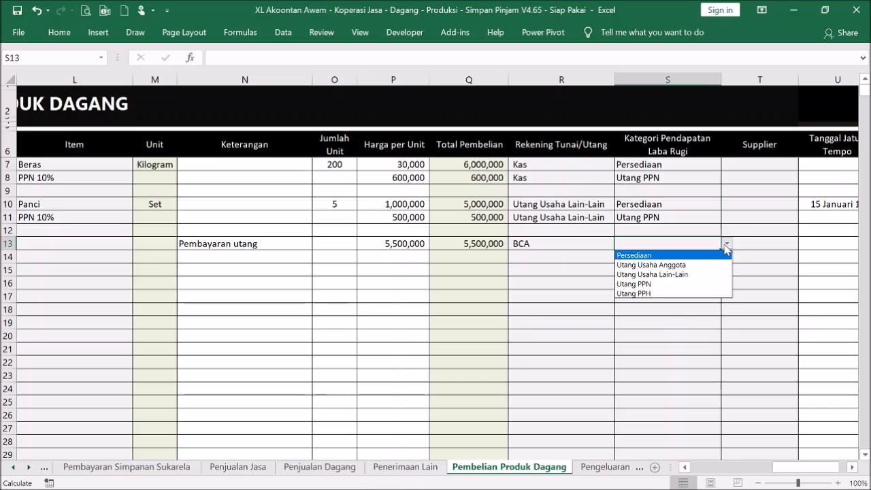
{"action": "left_click", "coordinate": [700, 275]}
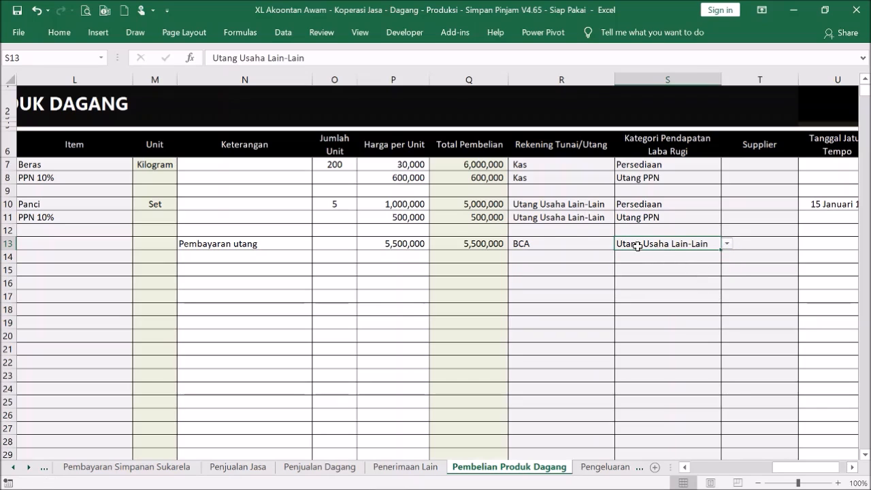
- Compare the debt payment's category and amount with the credit purchase accounts, and review the date, PO number and item entries of the PO0001 lines
{"action": "left_click", "coordinate": [597, 222]}
{"action": "left_click", "coordinate": [650, 246]}
{"action": "left_click", "coordinate": [416, 242]}
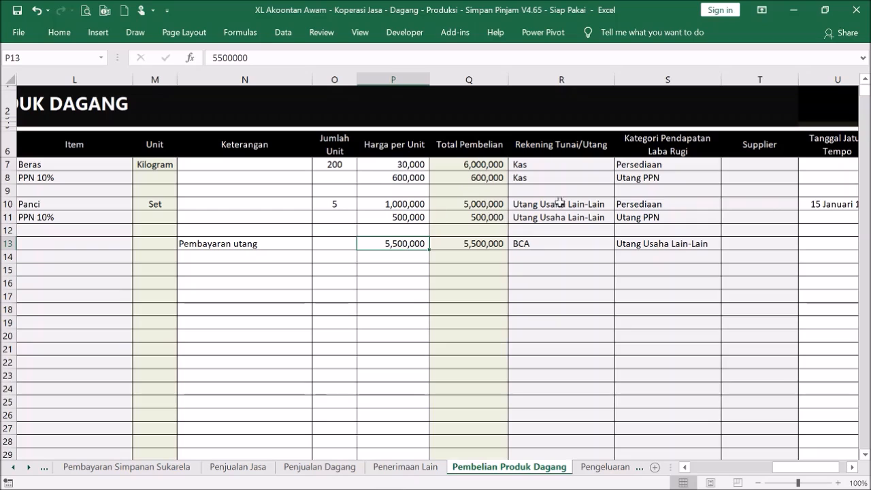
{"action": "left_click", "coordinate": [684, 470]}
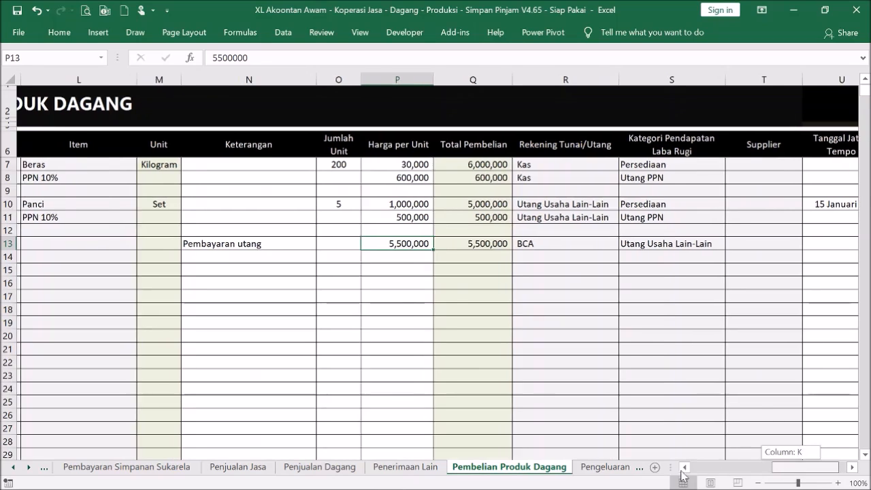
{"action": "left_click_drag", "start_coordinate": [681, 471], "coordinate": [670, 470]}
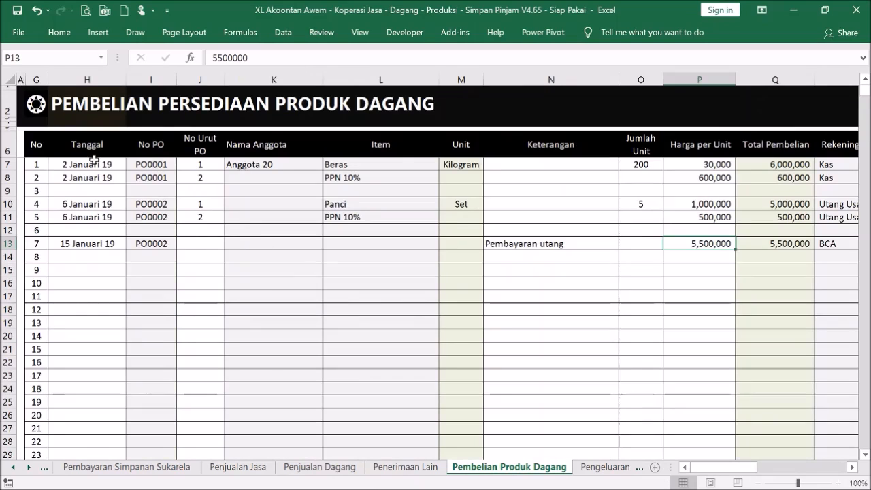
{"action": "left_click", "coordinate": [97, 164]}
{"action": "left_click_drag", "start_coordinate": [100, 164], "coordinate": [400, 180]}
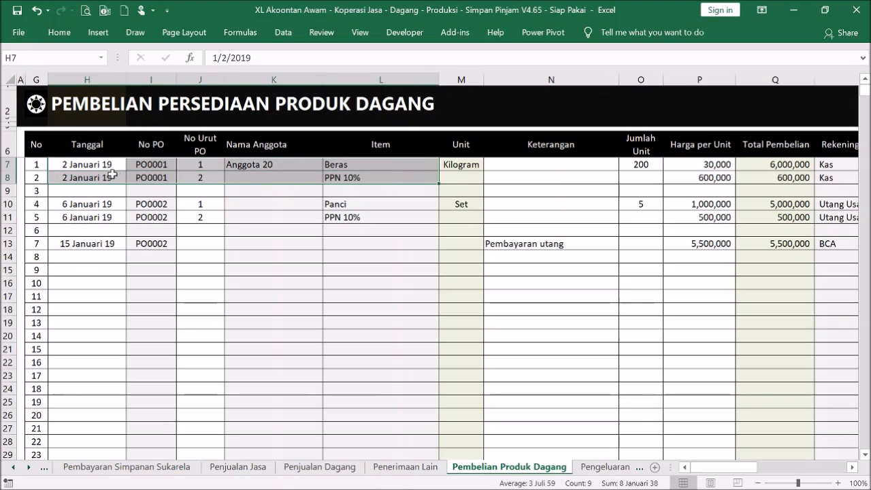
{"action": "left_click_drag", "start_coordinate": [92, 163], "coordinate": [368, 177]}
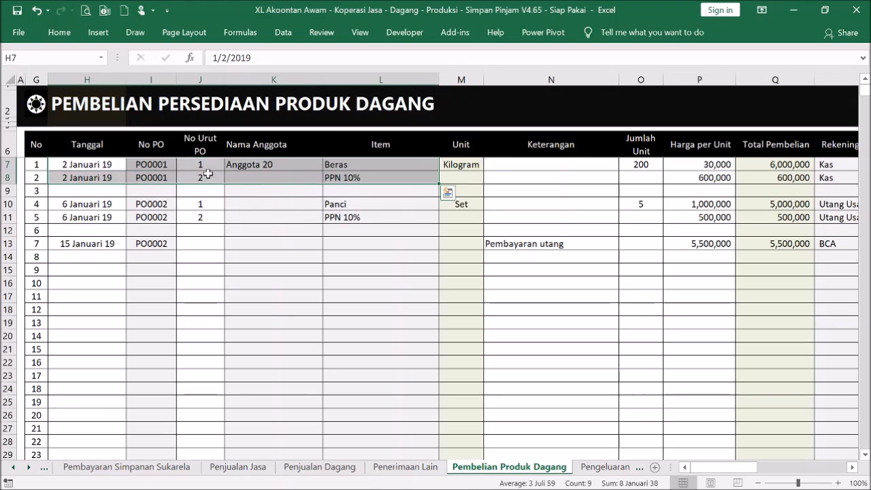
{"action": "left_click_drag", "start_coordinate": [724, 467], "coordinate": [676, 482]}
{"action": "left_click", "coordinate": [434, 350]}
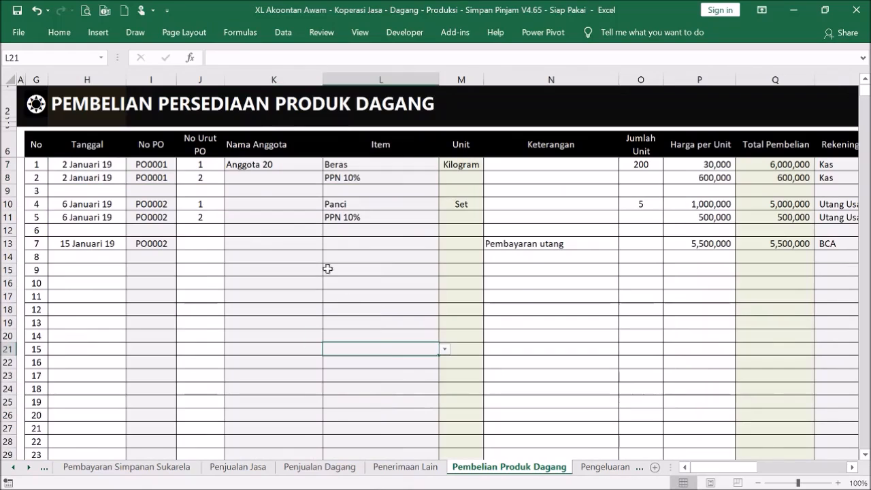
{"action": "left_click_drag", "start_coordinate": [158, 165], "coordinate": [158, 176]}
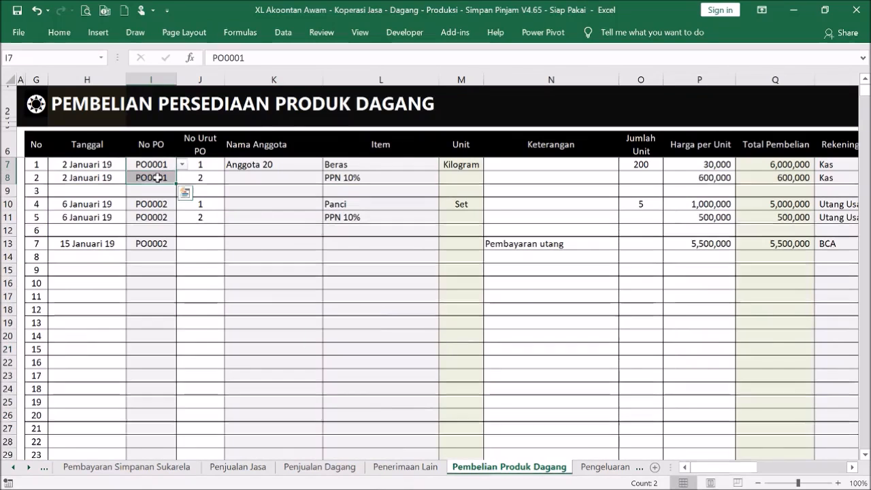
{"action": "left_click", "coordinate": [158, 175]}
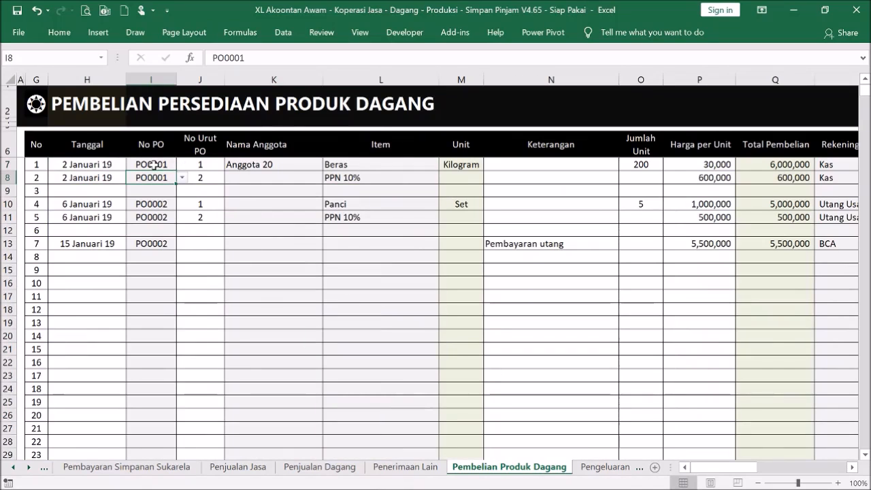
- Open the Rekap Titip Jual sheet and inspect the Tanggal, Anggota and No Titip Jual entries in row 10
{"action": "left_click", "coordinate": [36, 103]}
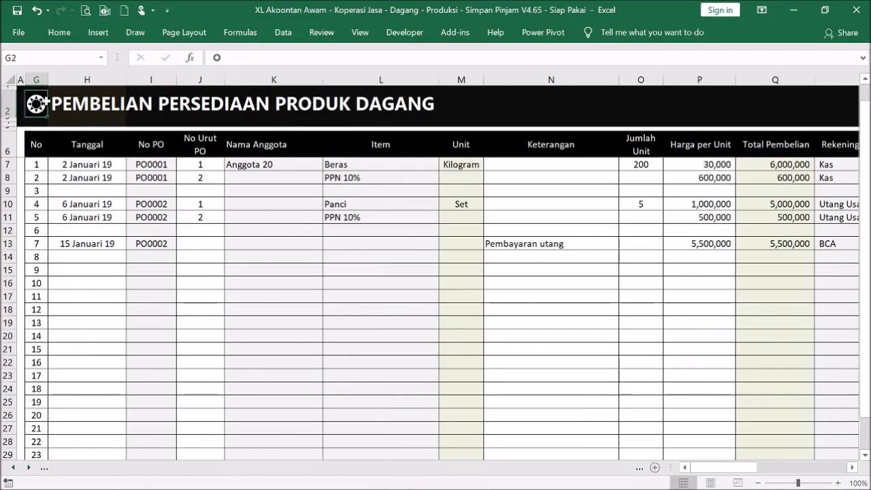
{"action": "left_click", "coordinate": [287, 249]}
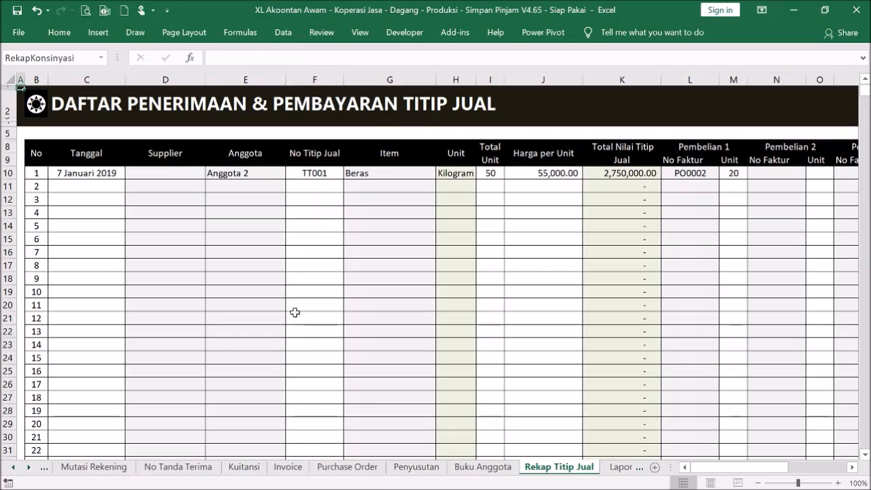
{"action": "left_click", "coordinate": [104, 173]}
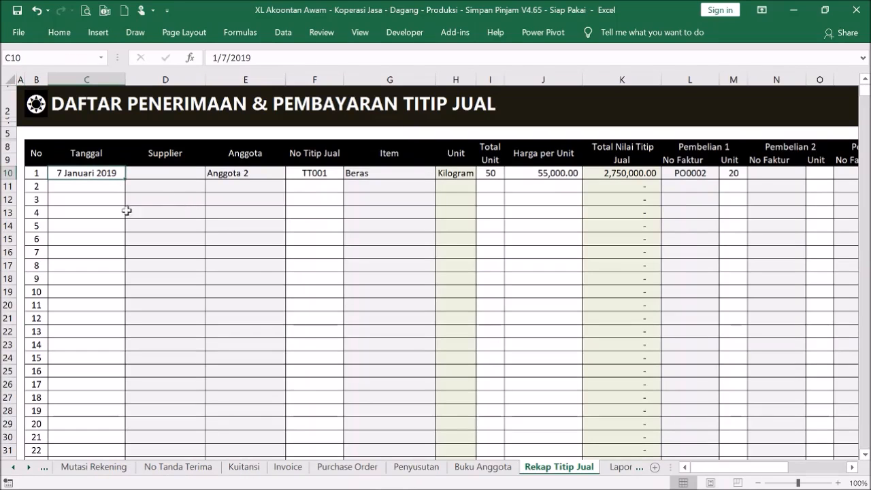
{"action": "left_click", "coordinate": [240, 170]}
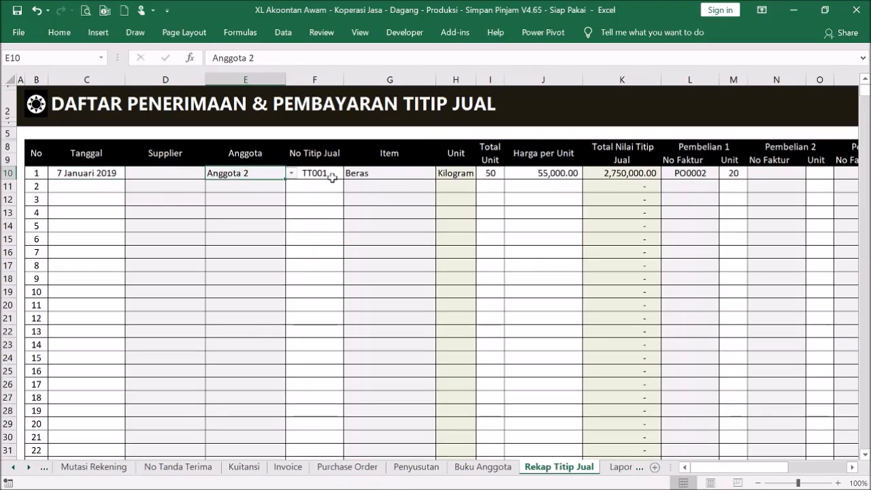
{"action": "left_click", "coordinate": [332, 175]}
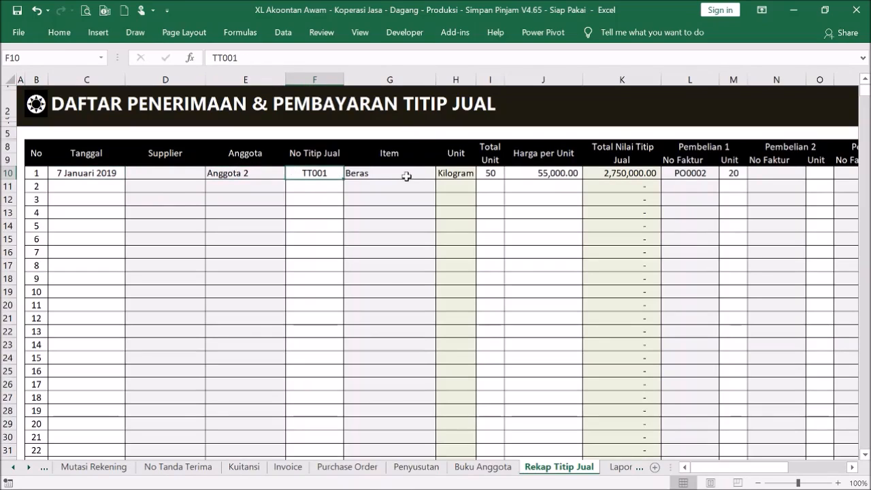
- Check the available Item choices in G10 and inspect the Harga per Unit of the Beras consignment
{"action": "left_click", "coordinate": [403, 170]}
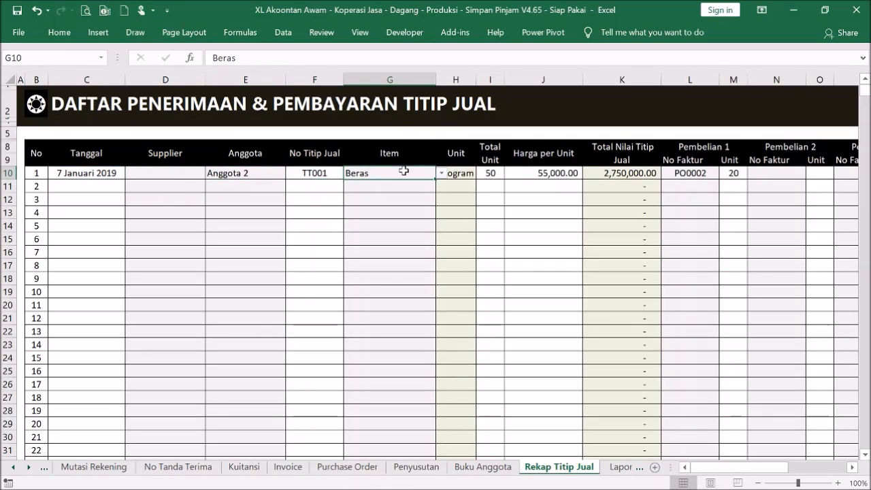
{"action": "left_click", "coordinate": [442, 173]}
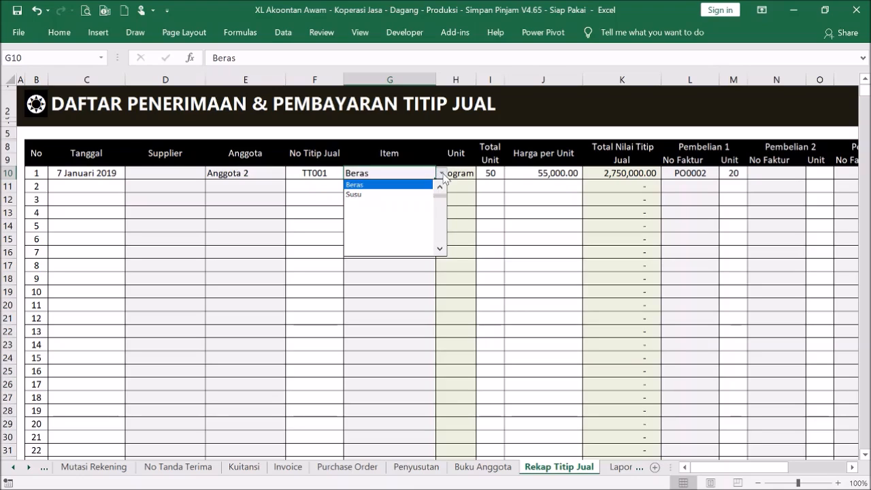
{"action": "left_click", "coordinate": [441, 186]}
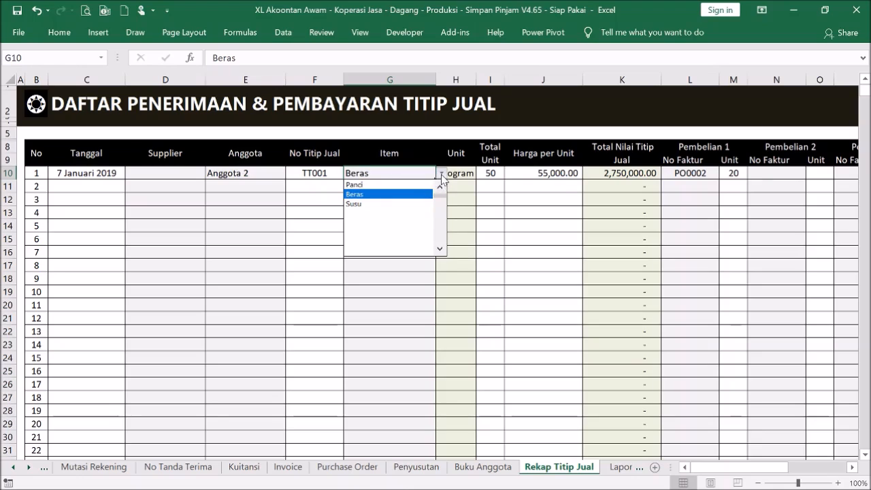
{"action": "left_click", "coordinate": [441, 176]}
{"action": "left_click", "coordinate": [503, 174]}
{"action": "left_click", "coordinate": [537, 173]}
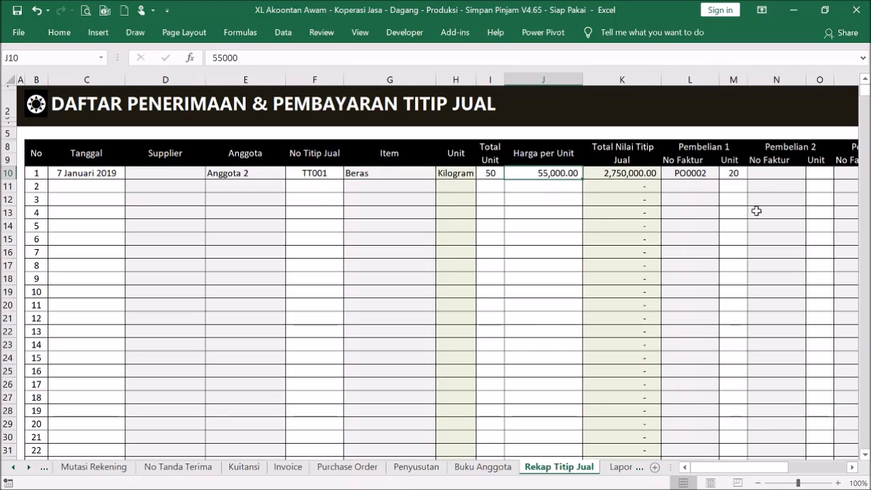
- Set the Pembelian 1 No Faktur of the Beras consignment in L10 to PO0001
{"action": "left_click", "coordinate": [700, 174]}
{"action": "left_click", "coordinate": [853, 468]}
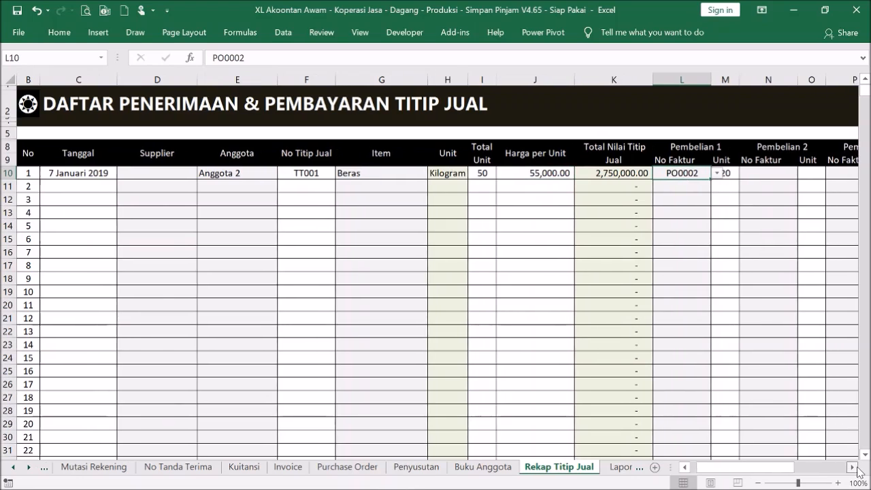
{"action": "left_click", "coordinate": [853, 468]}
{"action": "left_click", "coordinate": [853, 468]}
{"action": "left_click", "coordinate": [853, 467]}
{"action": "left_click", "coordinate": [852, 468]}
{"action": "left_click", "coordinate": [456, 173]}
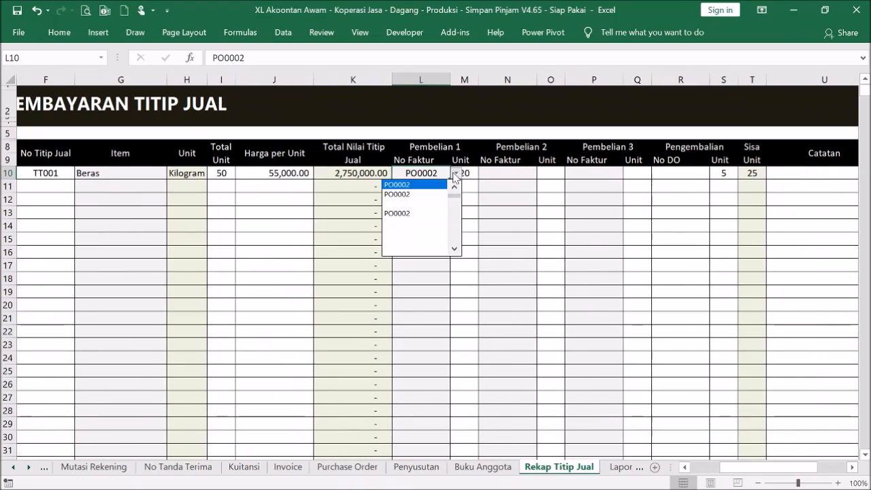
{"action": "scroll", "coordinate": [440, 187], "scroll_direction": "up", "scroll_amount": 1}
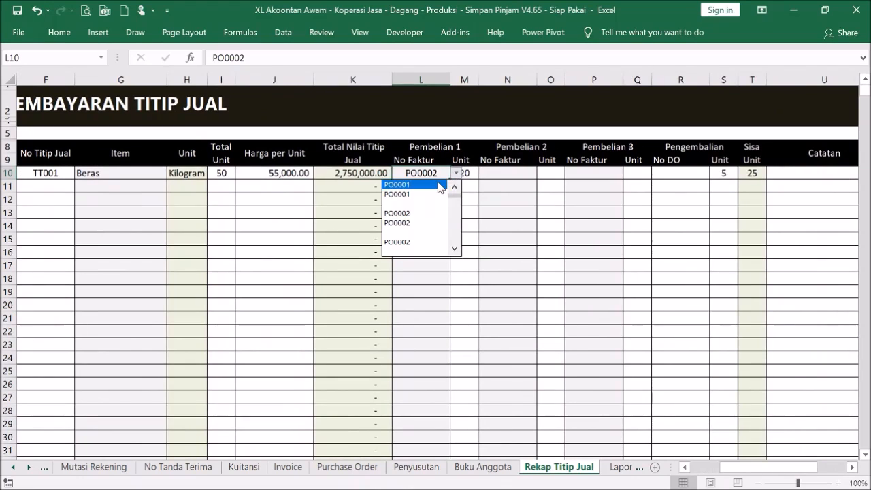
{"action": "left_click", "coordinate": [440, 185]}
- Inspect the Pembelian 1 Unit, the Sisa Unit formula in T10 and the Pembelian and Pengembalian columns of the consignment table
{"action": "left_click", "coordinate": [467, 174]}
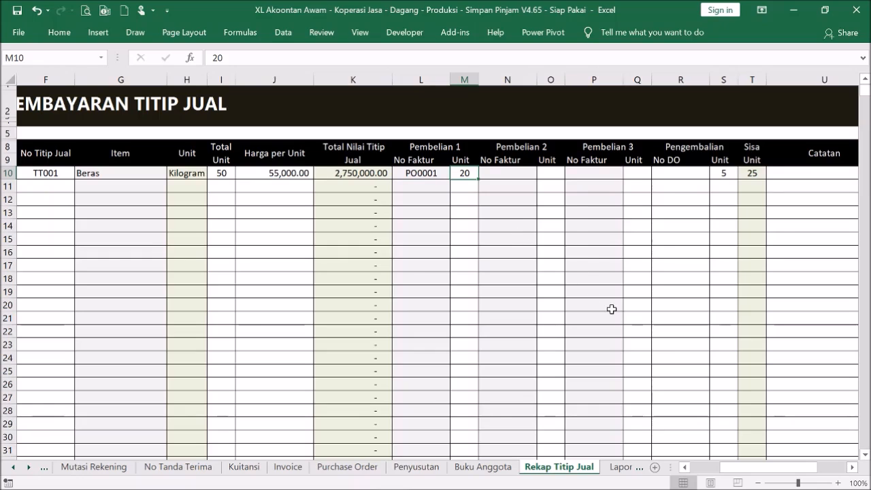
{"action": "left_click", "coordinate": [757, 175]}
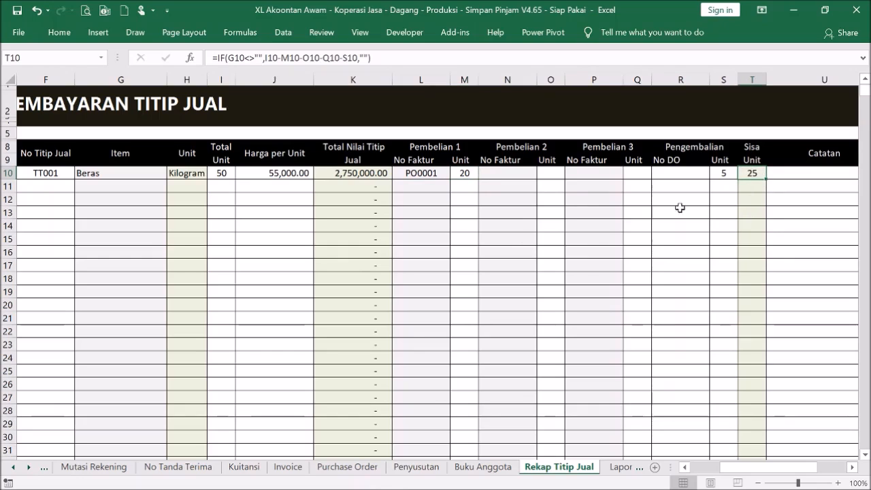
{"action": "left_click_drag", "start_coordinate": [422, 80], "coordinate": [725, 82]}
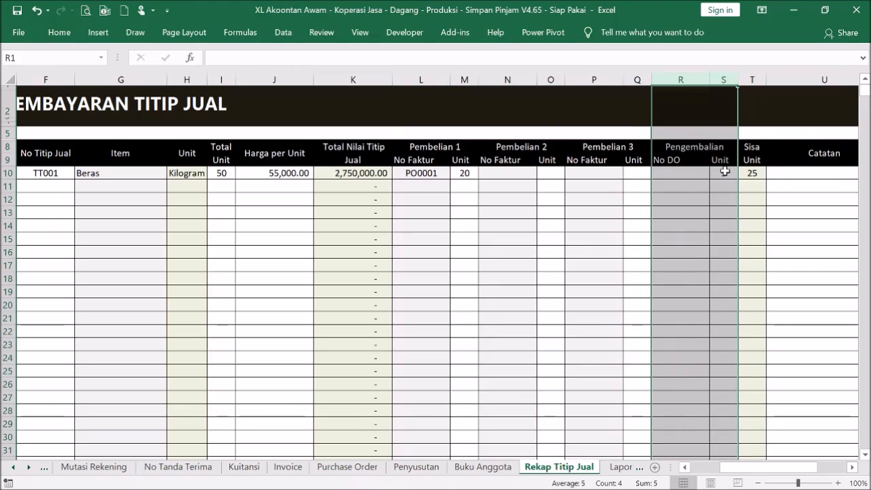
- Inspect the Pengembalian Unit and No DO cells and the Total Unit of the Beras consignment in row 10
{"action": "left_click", "coordinate": [723, 172]}
{"action": "left_click", "coordinate": [689, 173]}
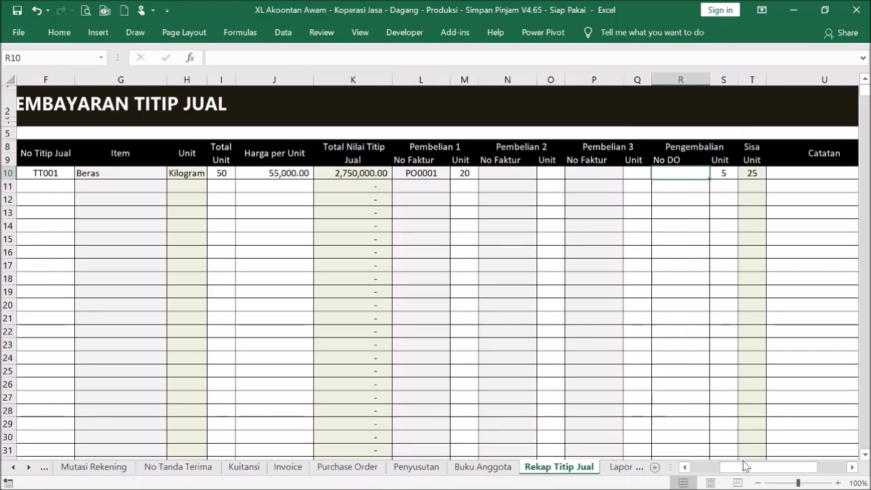
{"action": "left_click_drag", "start_coordinate": [743, 465], "coordinate": [690, 452]}
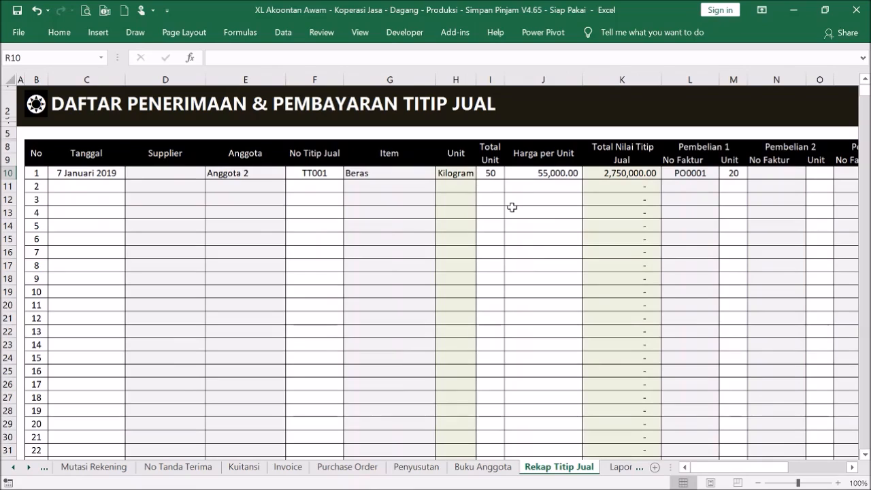
{"action": "left_click", "coordinate": [493, 173]}
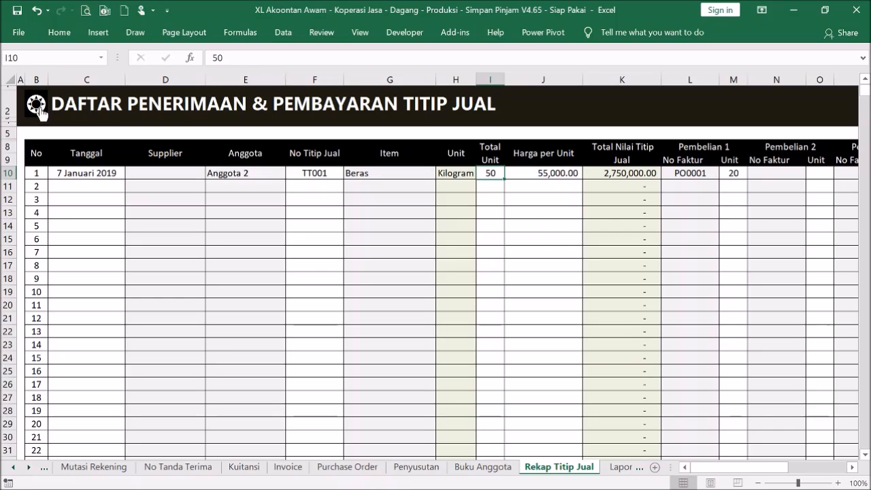
- Review the recorded purchases on the Pembelian Produk Dagang sheet and return to the main Menu sheet
{"action": "left_click", "coordinate": [95, 120]}
{"action": "left_click", "coordinate": [289, 233]}
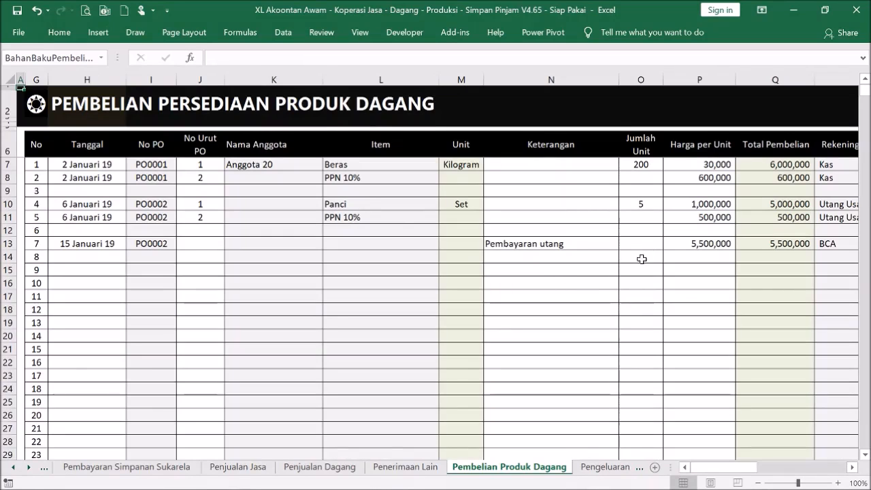
{"action": "left_click_drag", "start_coordinate": [750, 468], "coordinate": [679, 453]}
{"action": "left_click", "coordinate": [348, 190]}
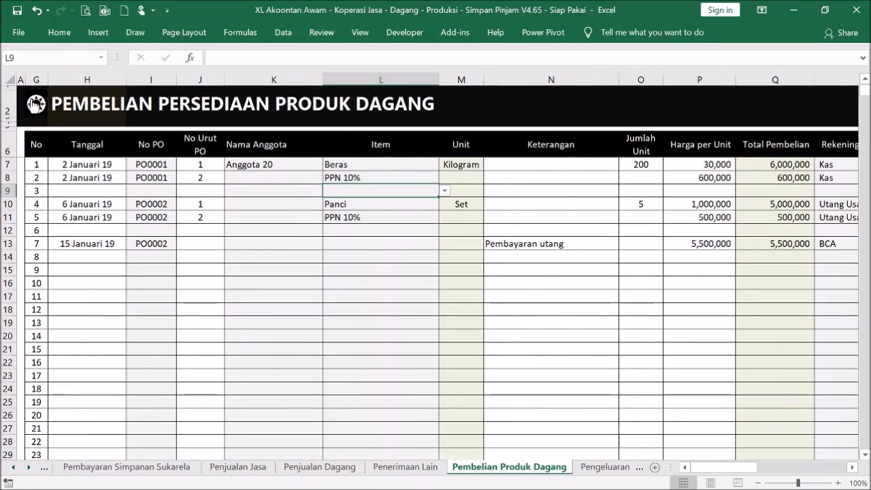
{"action": "left_click", "coordinate": [36, 105]}
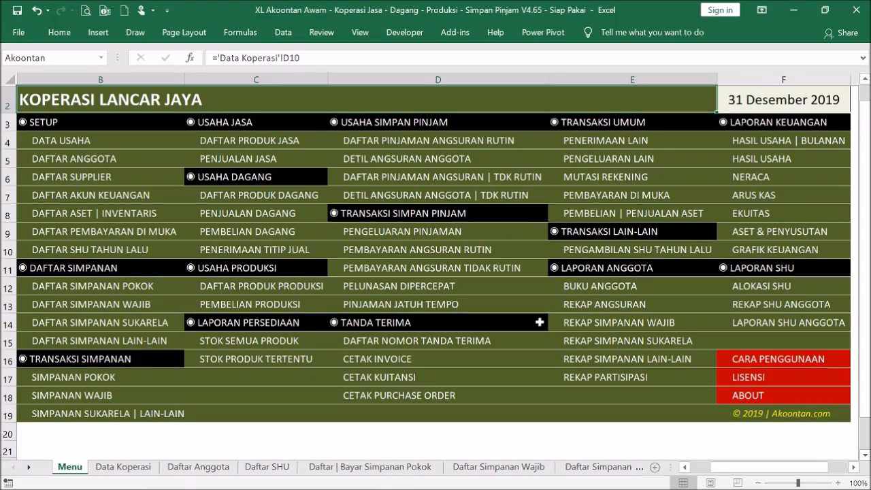